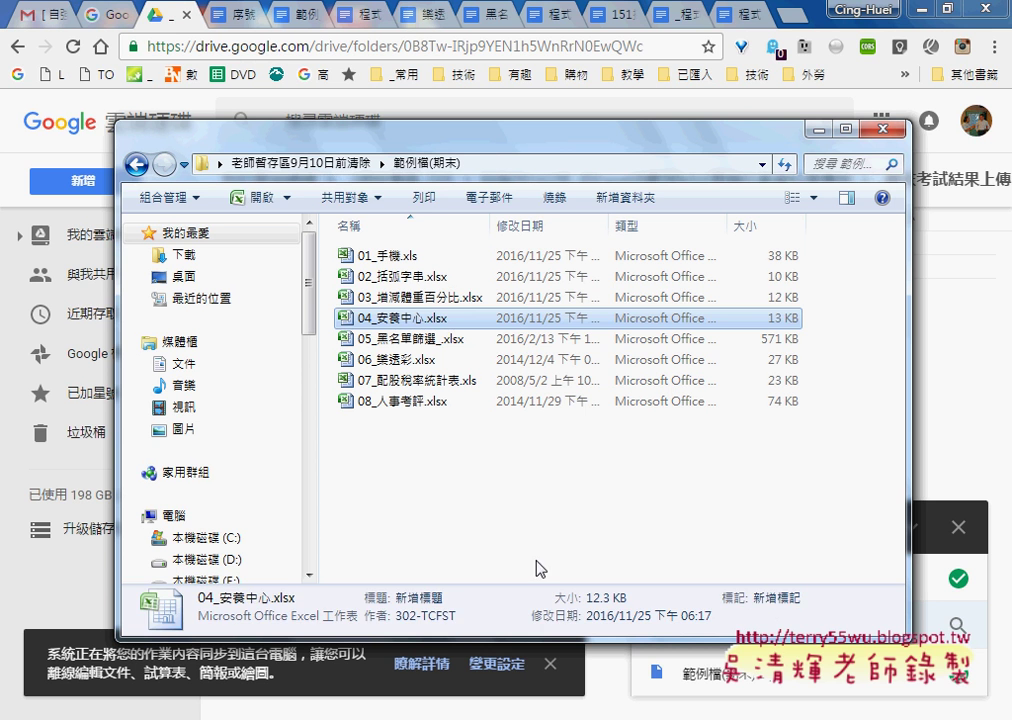
- Open the 01_手機.xls workbook from the example files folder
left_click(509, 516)
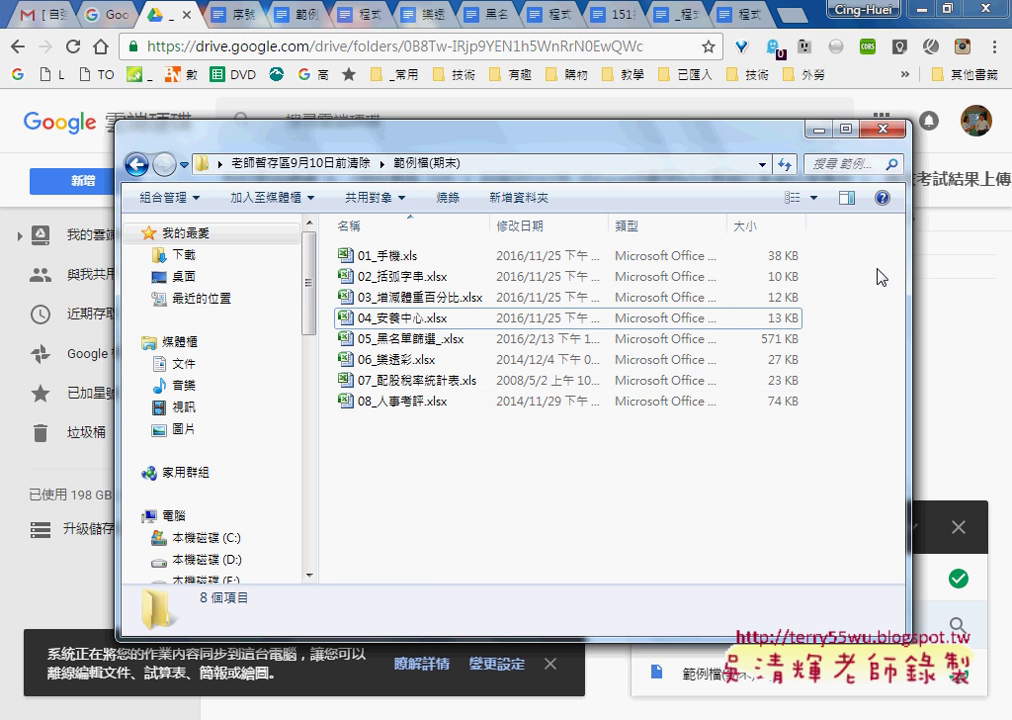
mouse_move(851, 253)
left_mouse_down()
mouse_move(776, 301)
mouse_move(738, 388)
left_mouse_up()
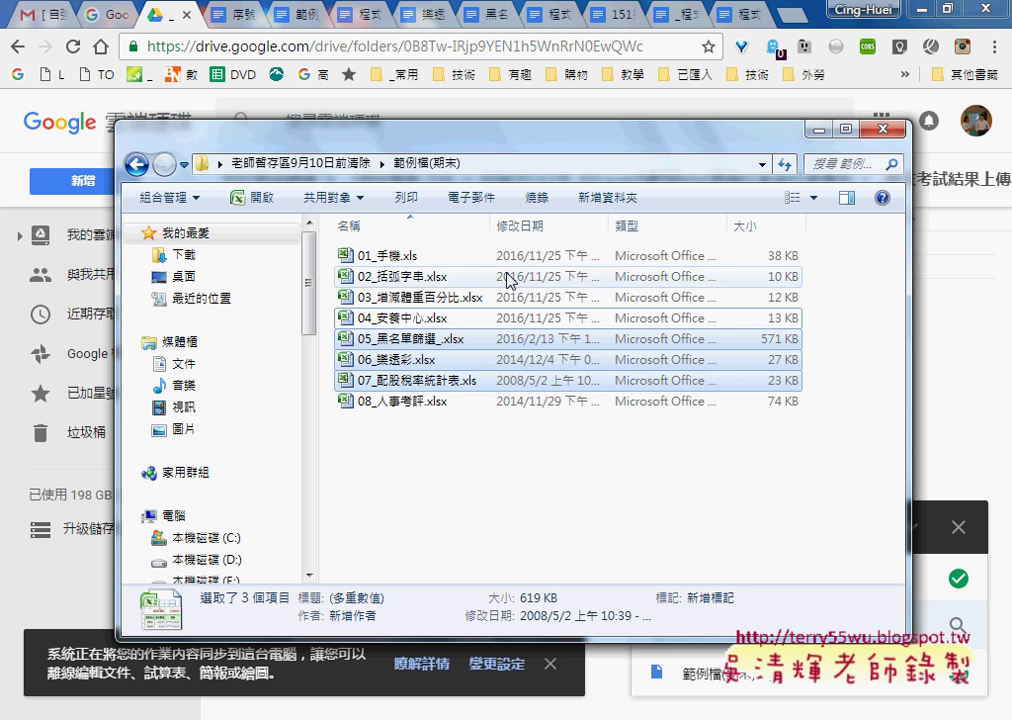
left_click(466, 259)
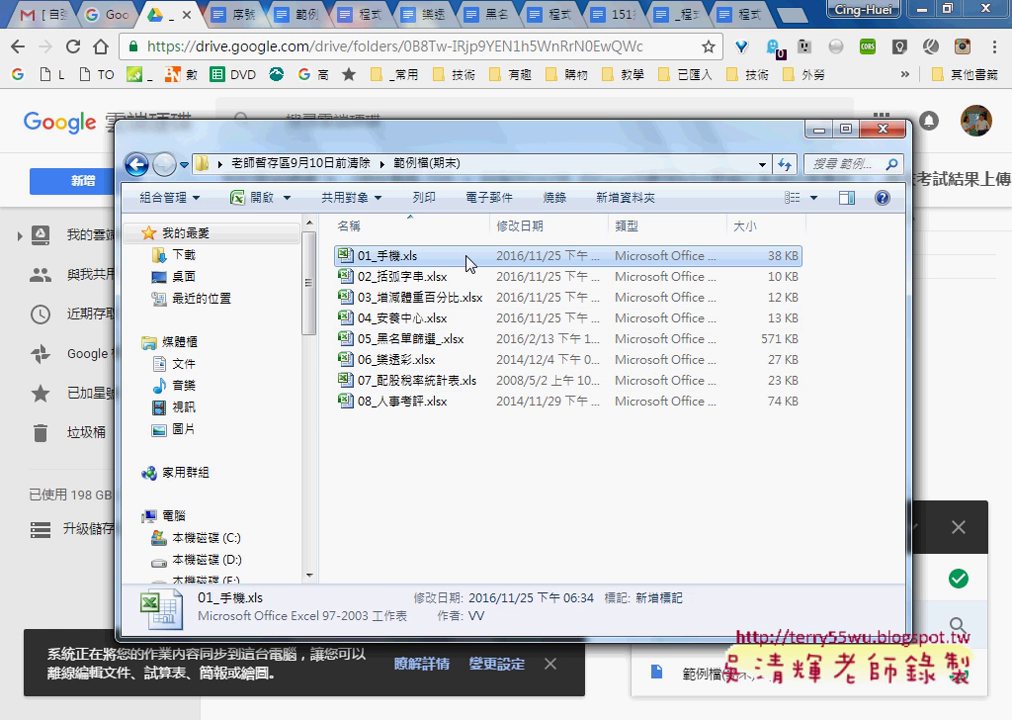
double_click(466, 257)
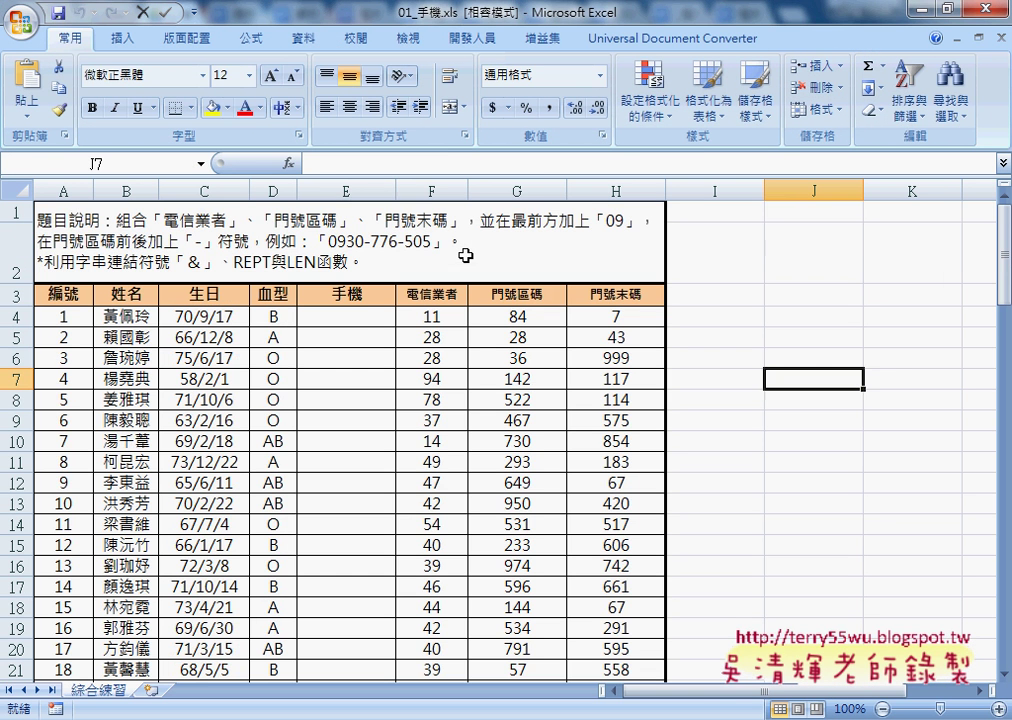
- Widen the 手機 column E to fit the phone numbers, then return to Chrome
left_click(361, 316)
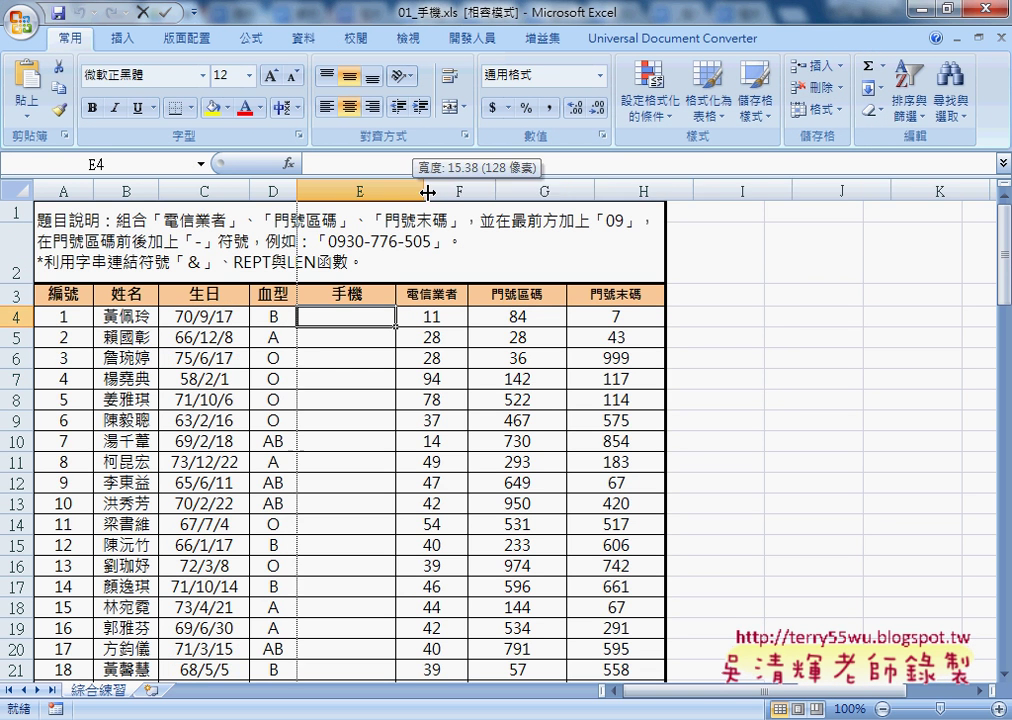
left_click_drag(396, 191, 432, 191)
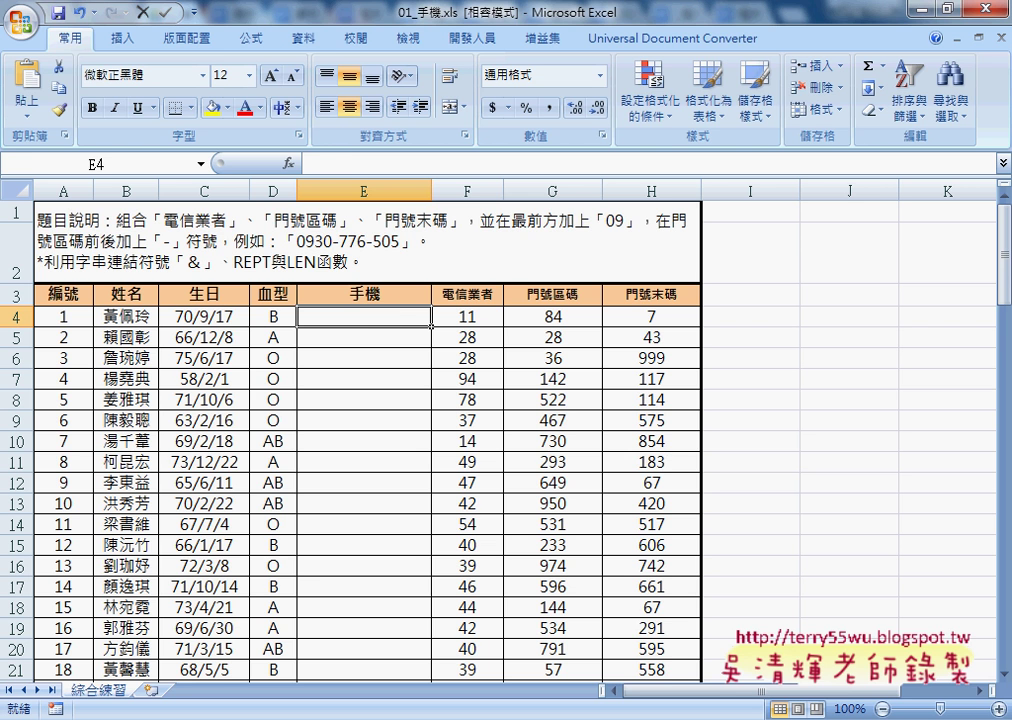
key("alt+Tab")
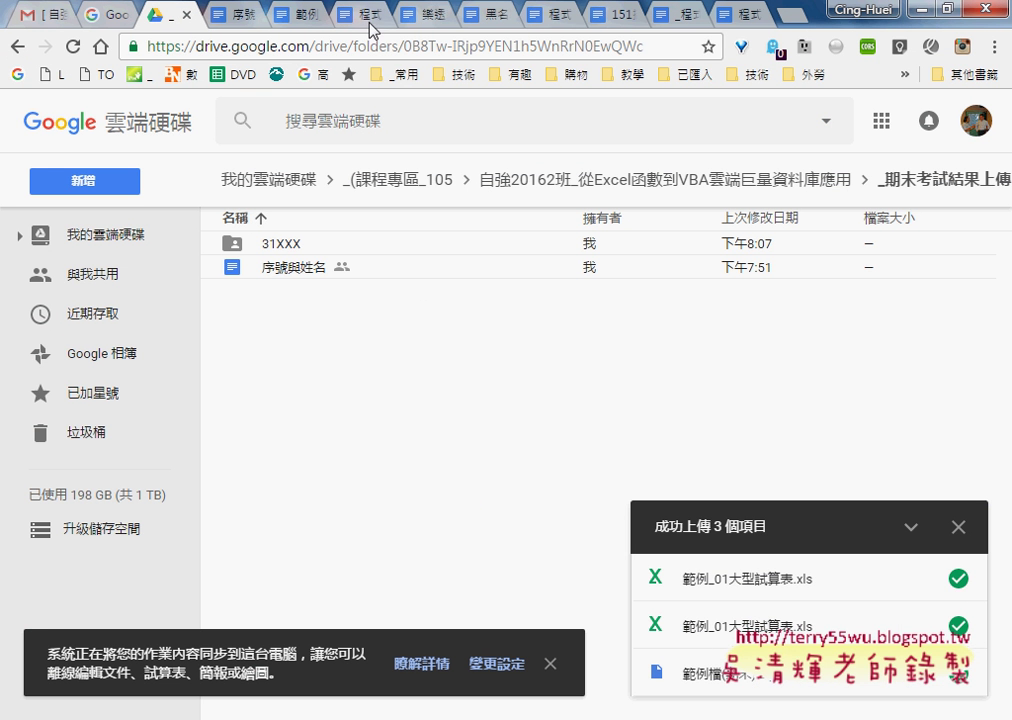
- Switch to the _程式碼 notes and scroll through them to the Public Sub 門號 code
left_click(745, 16)
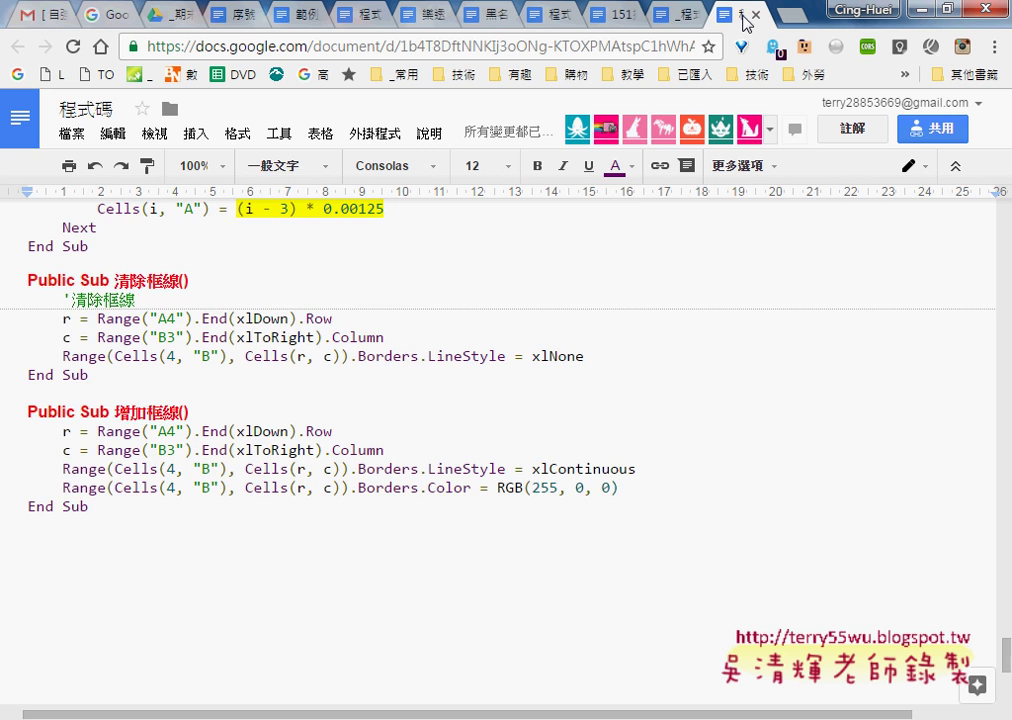
left_click(680, 15)
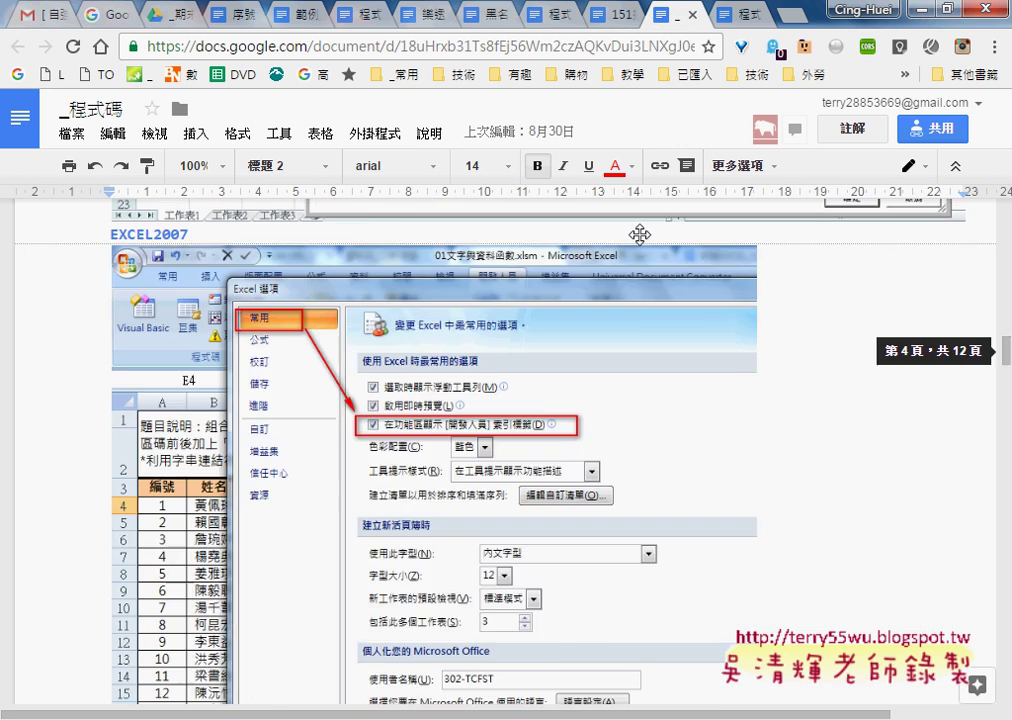
scroll(639, 234, "down", 10)
scroll(643, 238, "down", 10)
scroll(643, 238, "down", 2)
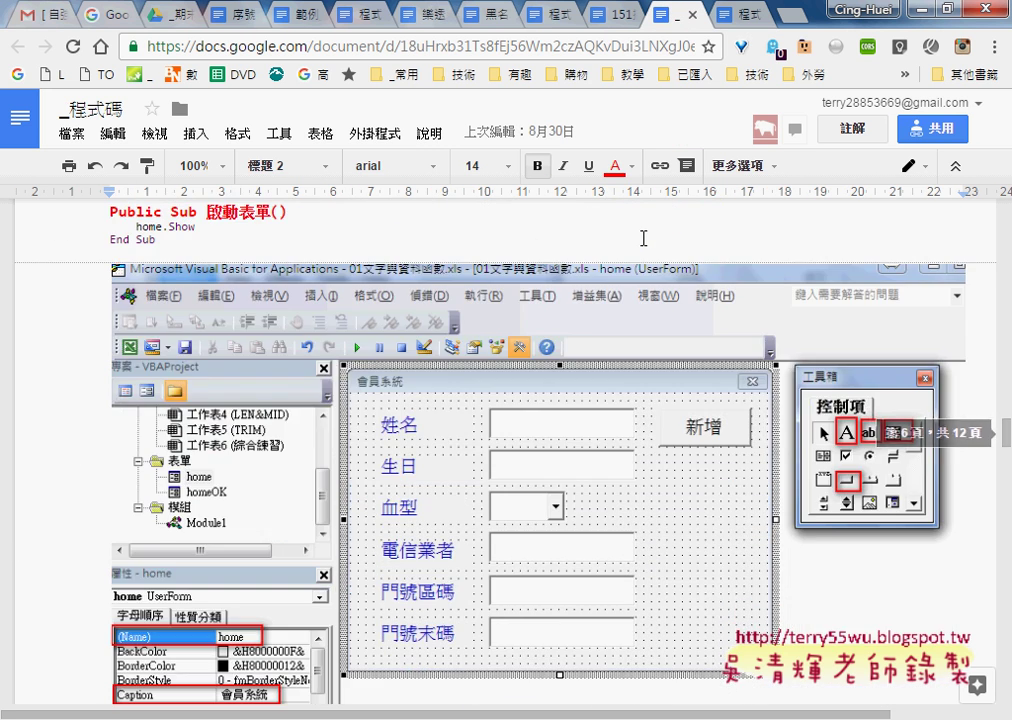
scroll(643, 238, "up", 1)
scroll(643, 238, "up", 5)
scroll(642, 237, "up", 3)
scroll(642, 237, "up", 4)
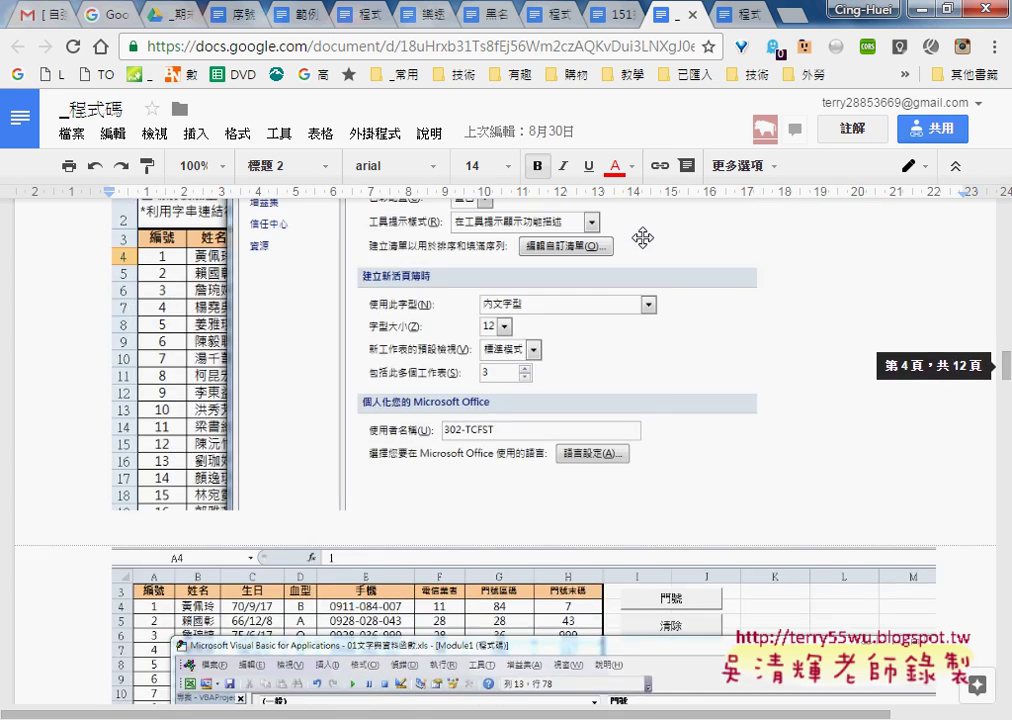
scroll(642, 237, "up", 6)
scroll(642, 237, "down", 7)
scroll(642, 237, "down", 10)
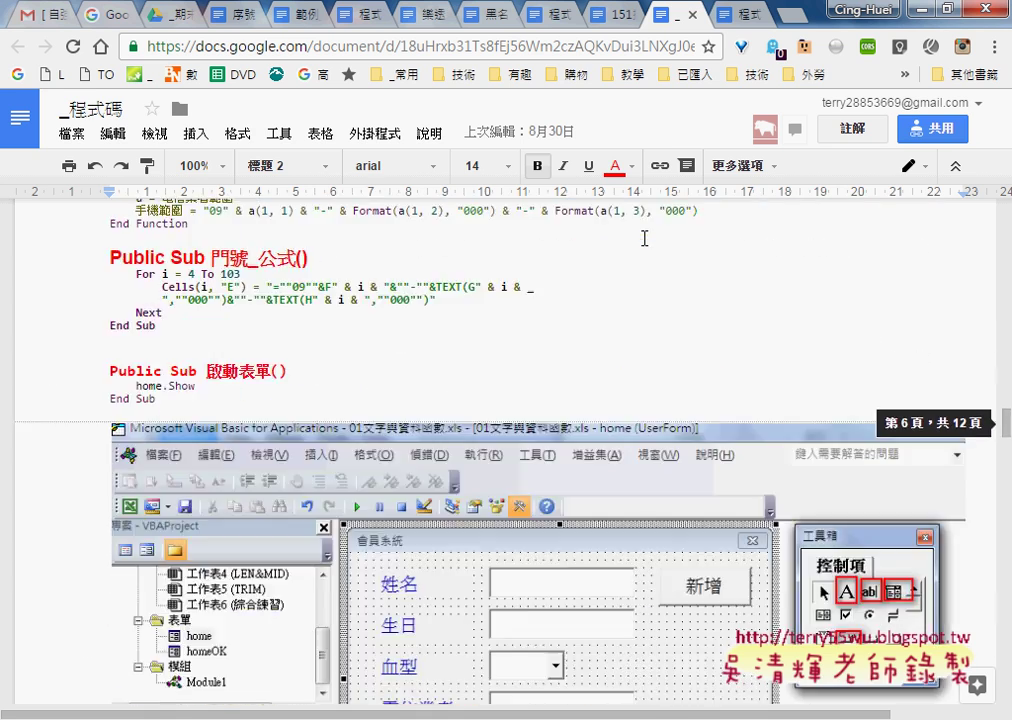
scroll(642, 237, "down", 7)
scroll(642, 237, "down", 6)
scroll(642, 237, "down", 4)
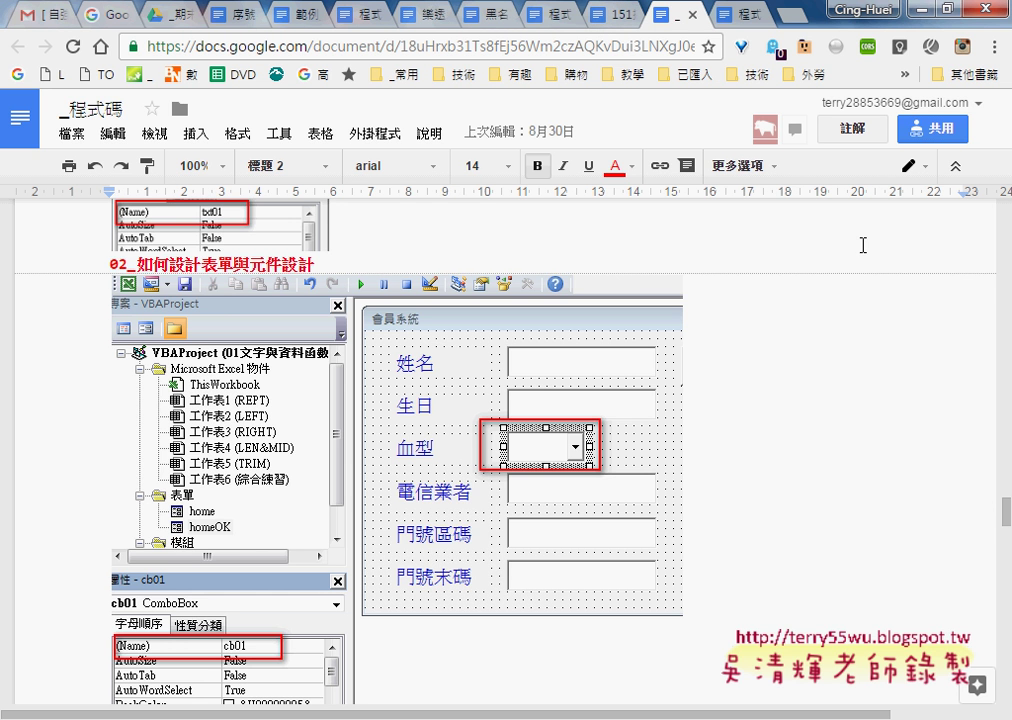
- Move down to the 手機 Public Function line and select the start of its name
left_click_drag(1007, 510, 1008, 379)
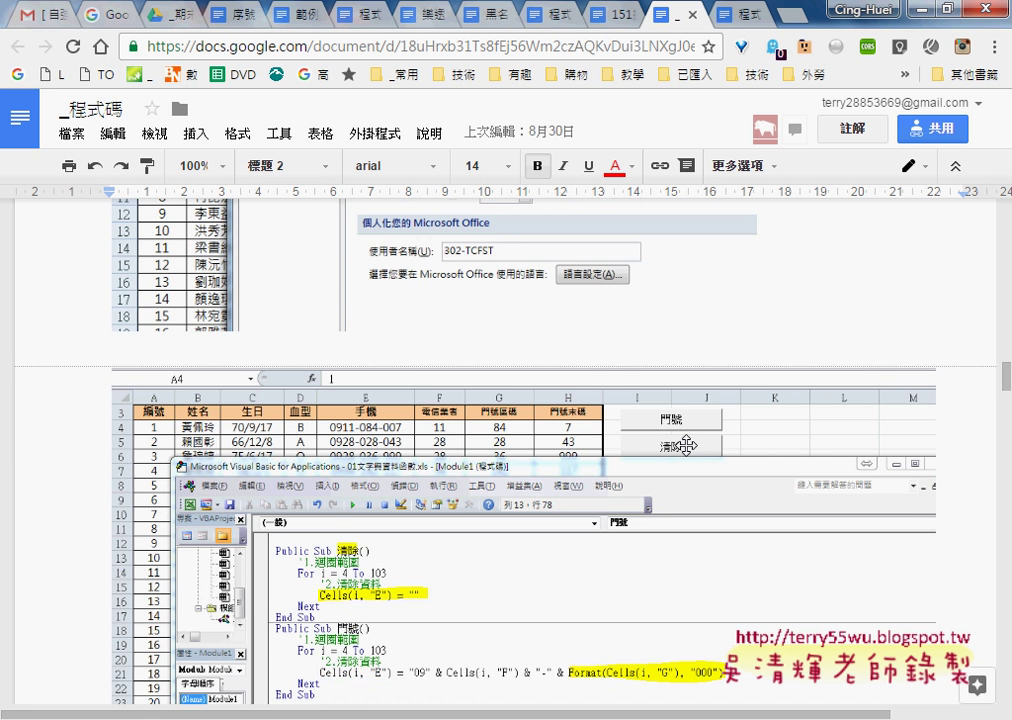
scroll(696, 447, "down", 4)
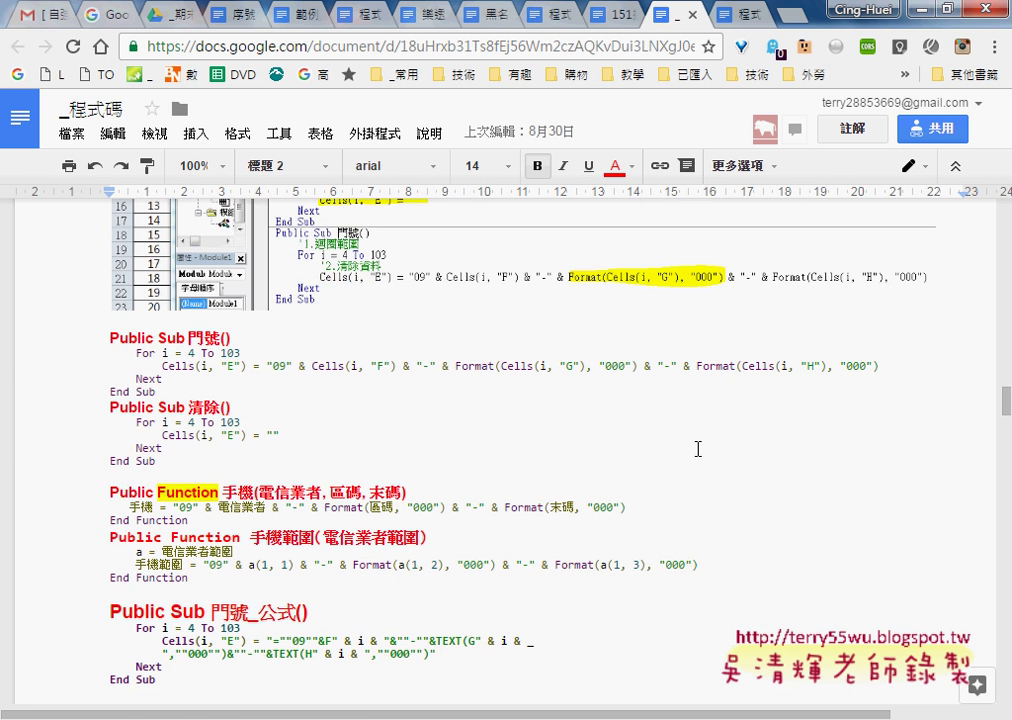
left_click(136, 493)
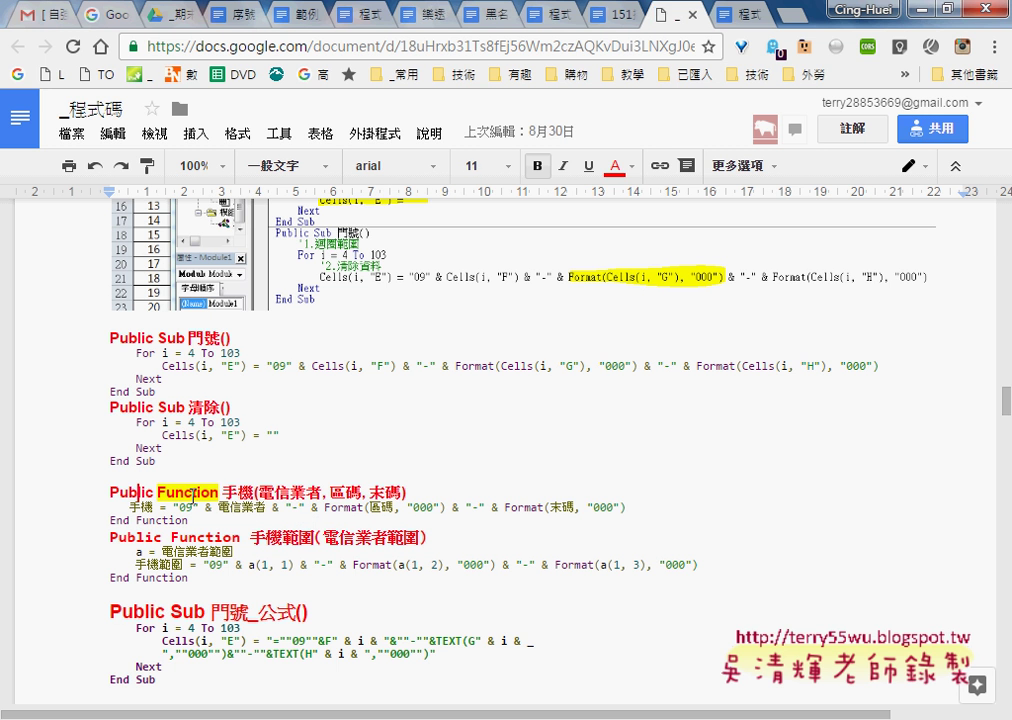
left_click_drag(222, 493, 238, 493)
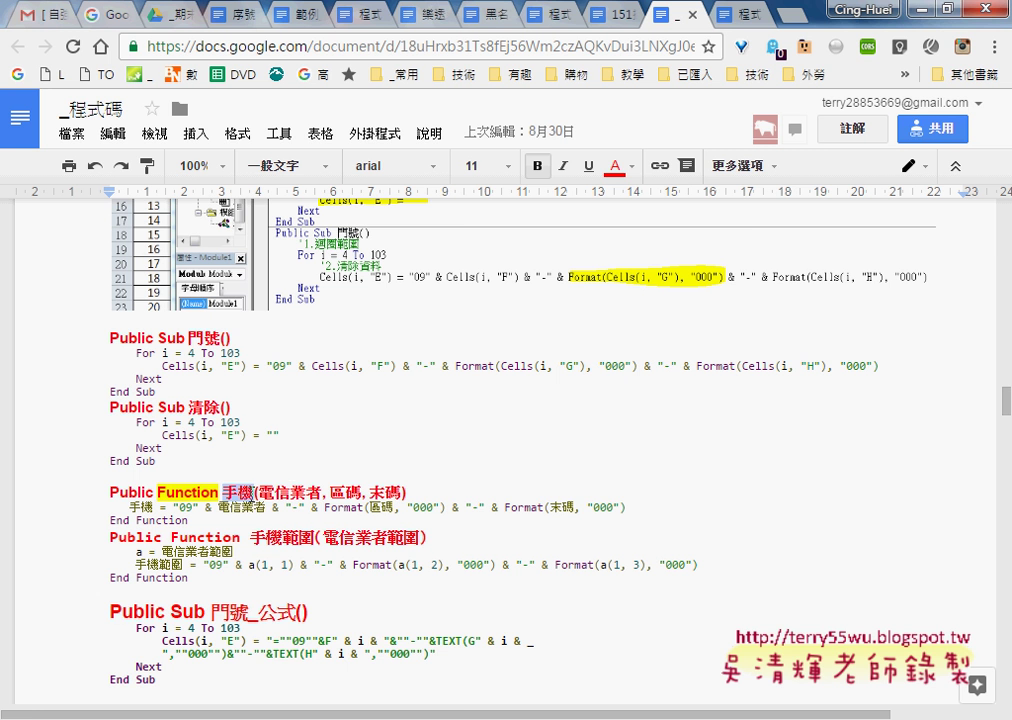
mouse_move(195, 712)
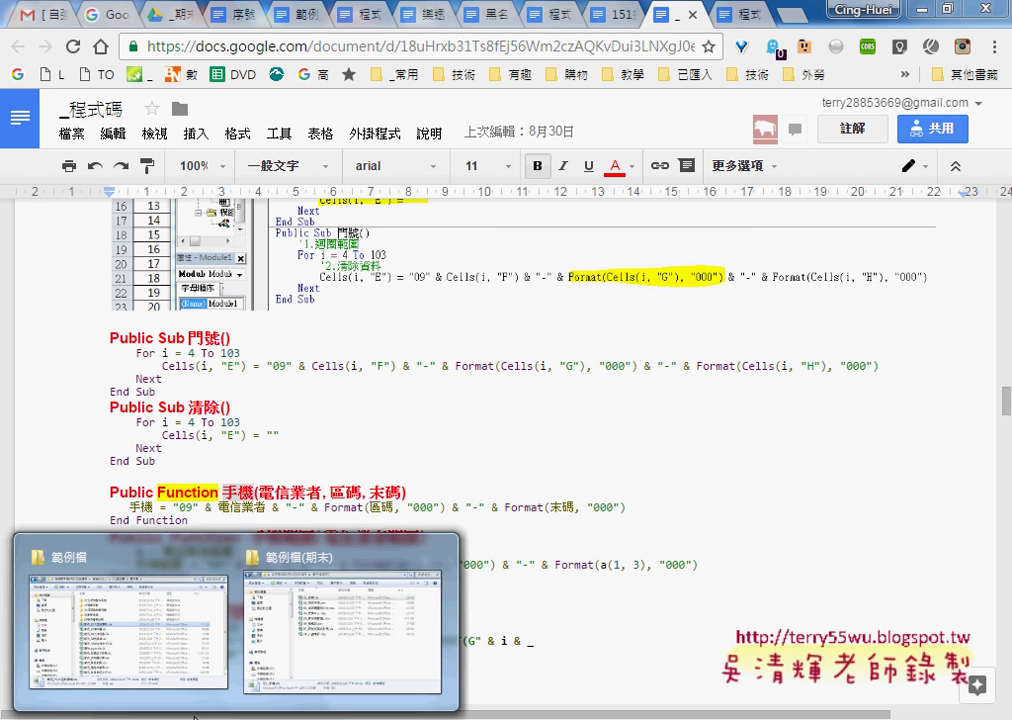
- Open 02_括弧字串.xlsx, select the 提取備註 cells B2:B10, and switch back to the browser
left_click(328, 648)
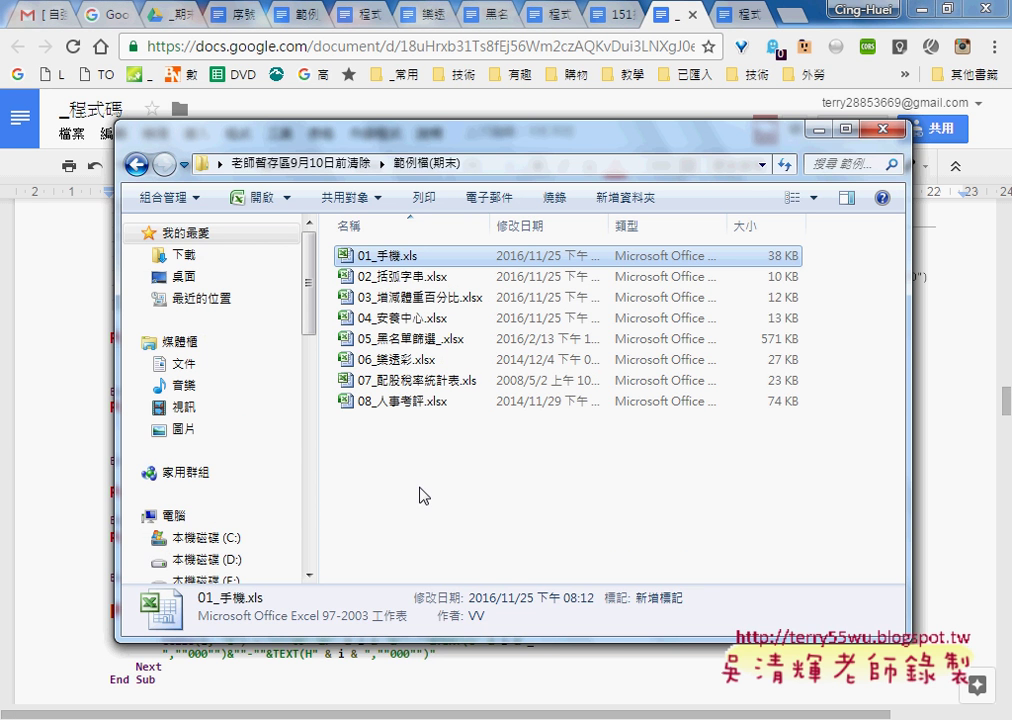
double_click(422, 279)
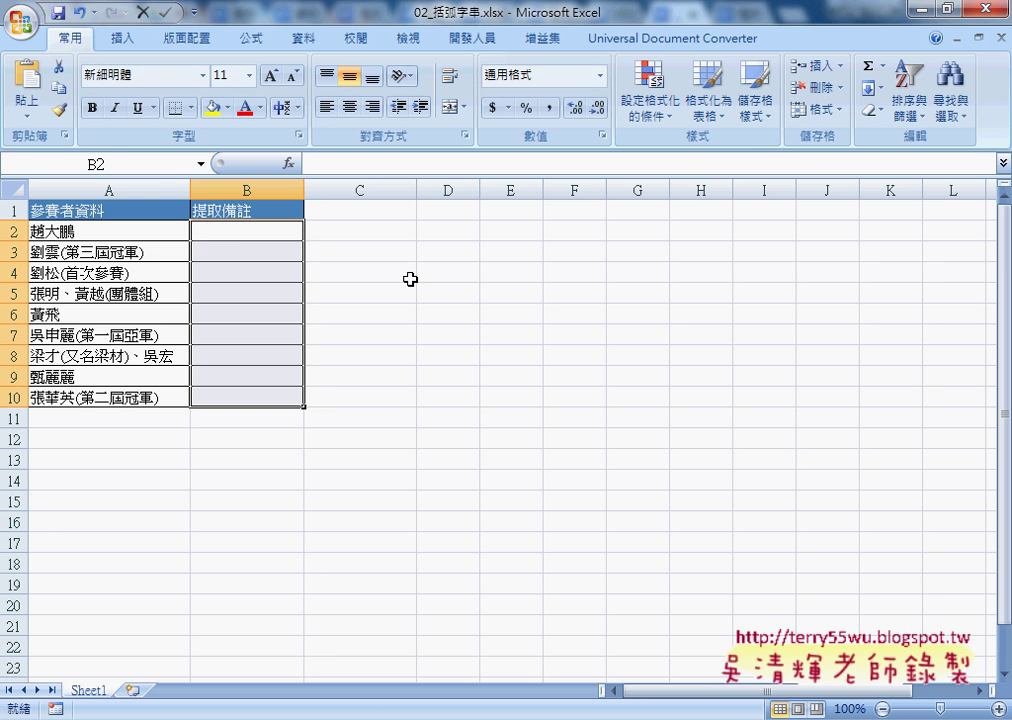
left_click_drag(233, 229, 276, 395)
key("alt+Tab")
left_click(612, 14)
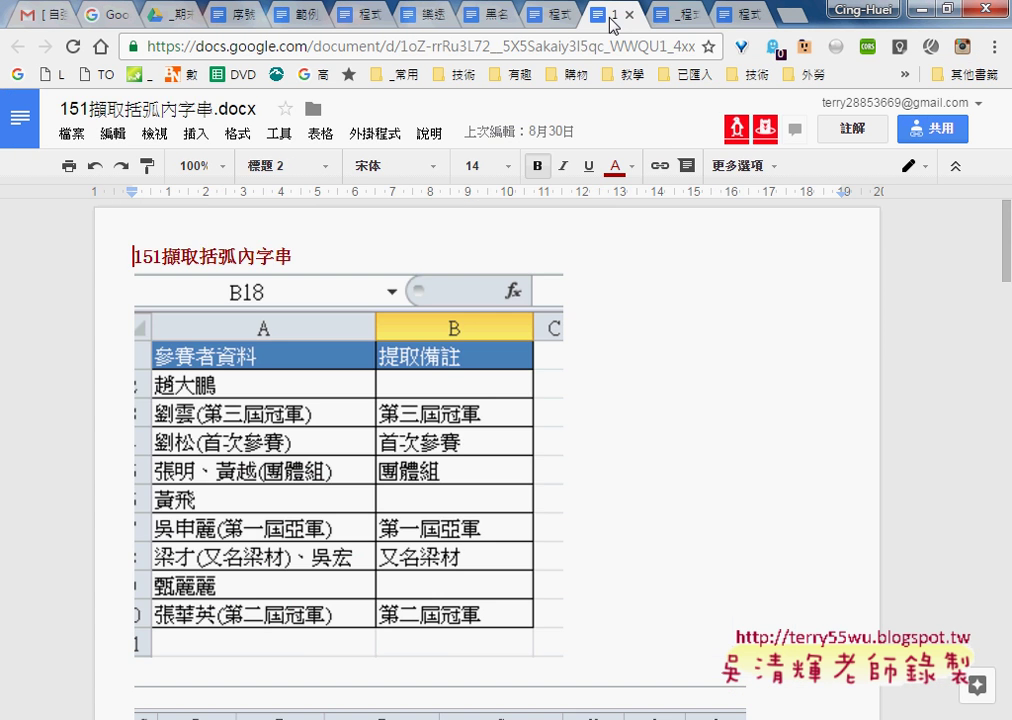
scroll(657, 300, "down", 2)
scroll(657, 300, "down", 3)
scroll(657, 300, "down", 2)
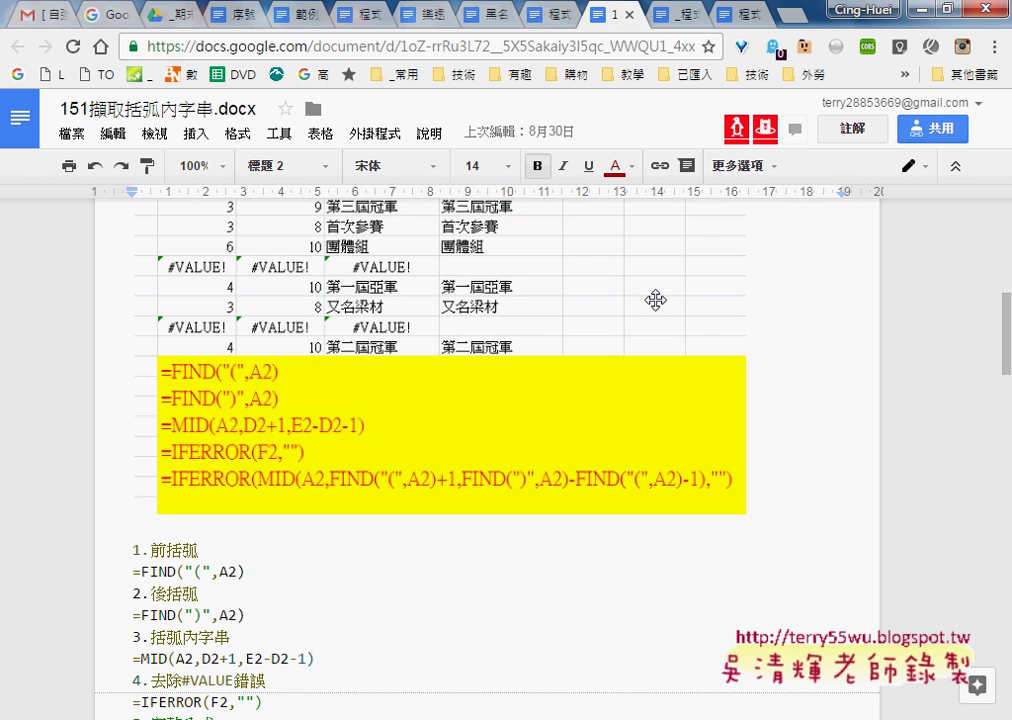
scroll(655, 300, "down", 1)
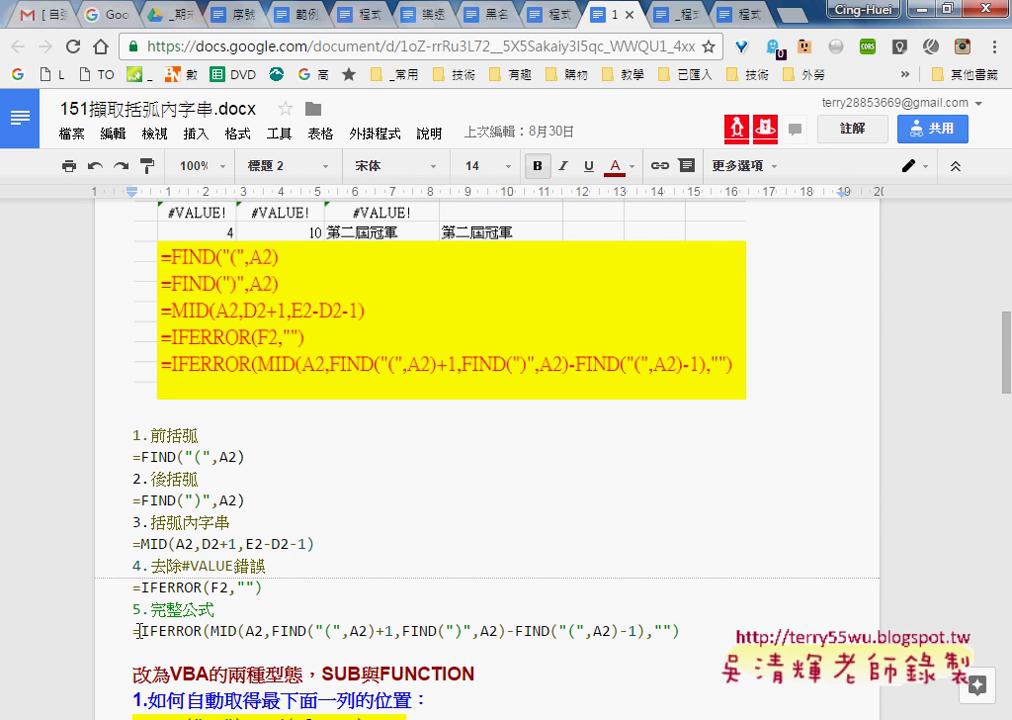
left_click_drag(133, 631, 705, 634)
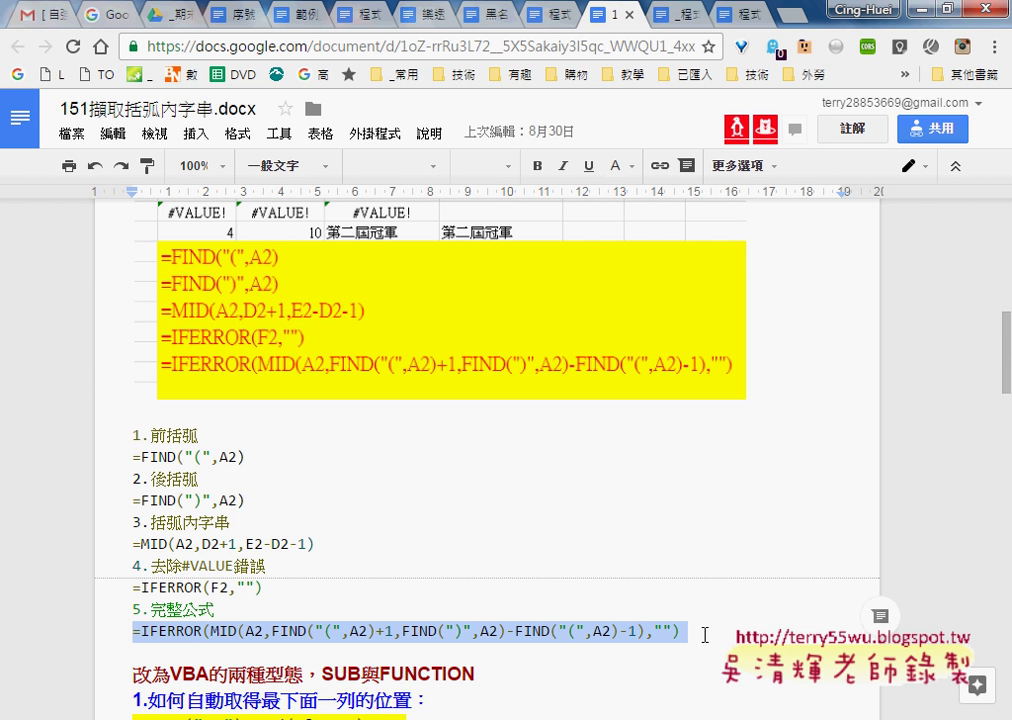
scroll(705, 634, "up", 1)
scroll(705, 634, "up", 1)
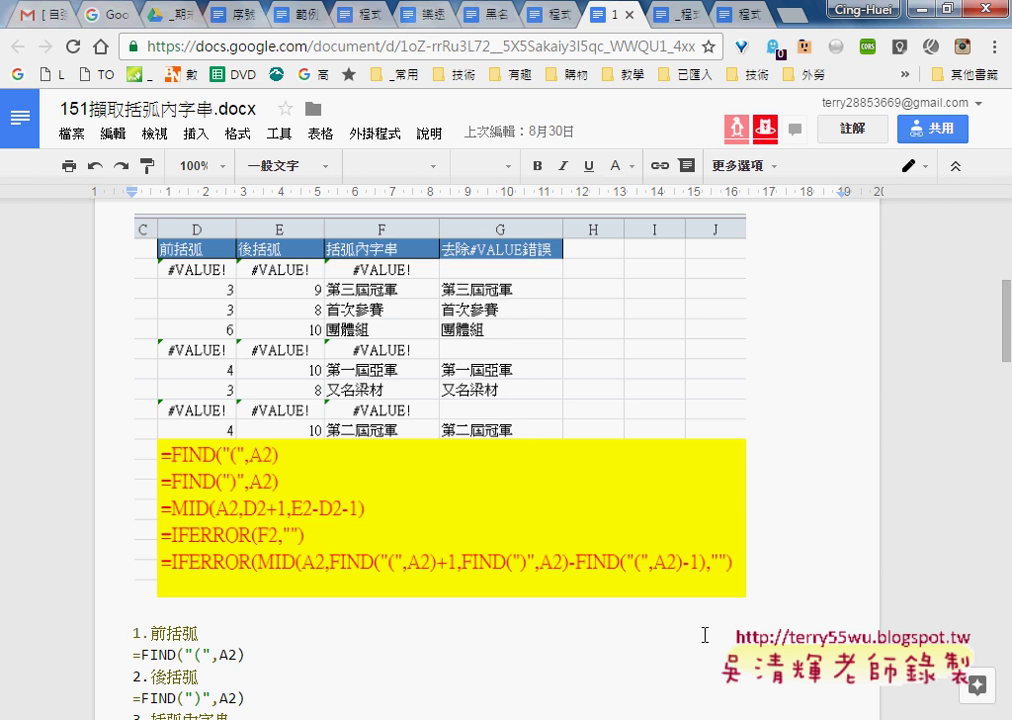
scroll(705, 635, "down", 3)
scroll(705, 635, "down", 1)
scroll(705, 635, "down", 3)
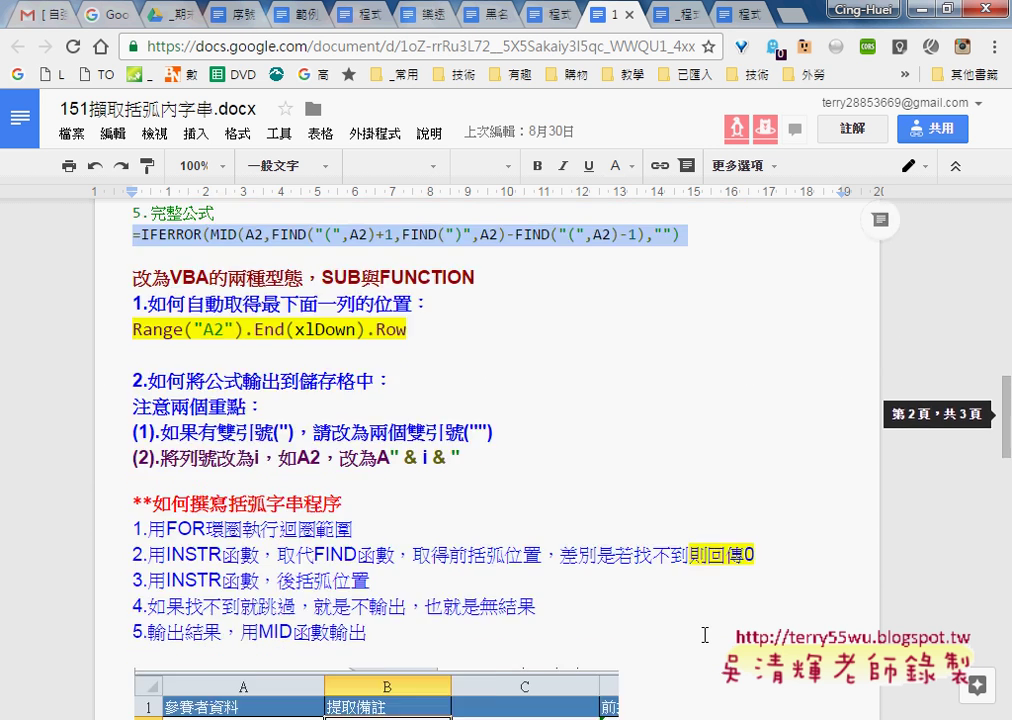
scroll(705, 635, "down", 2)
scroll(705, 635, "down", 1)
scroll(705, 635, "down", 2)
scroll(705, 635, "down", 2)
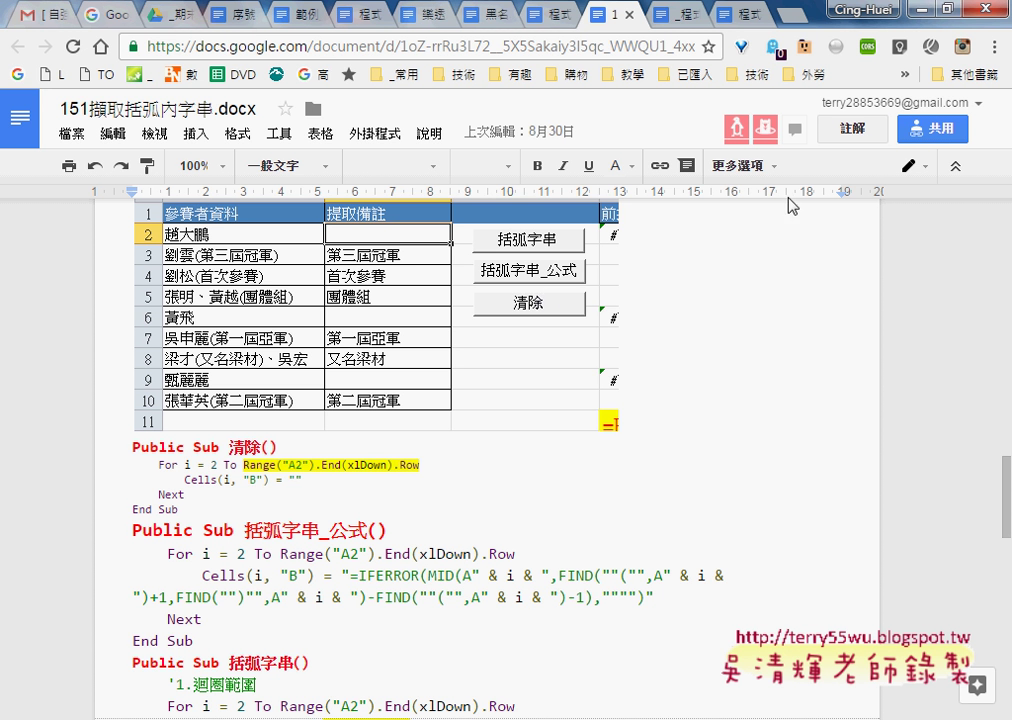
- Start saving 02_括弧字串 as a macro-enabled .xlsm, cancel it, and open 03_增減體重百分比.xlsx
left_click(918, 12)
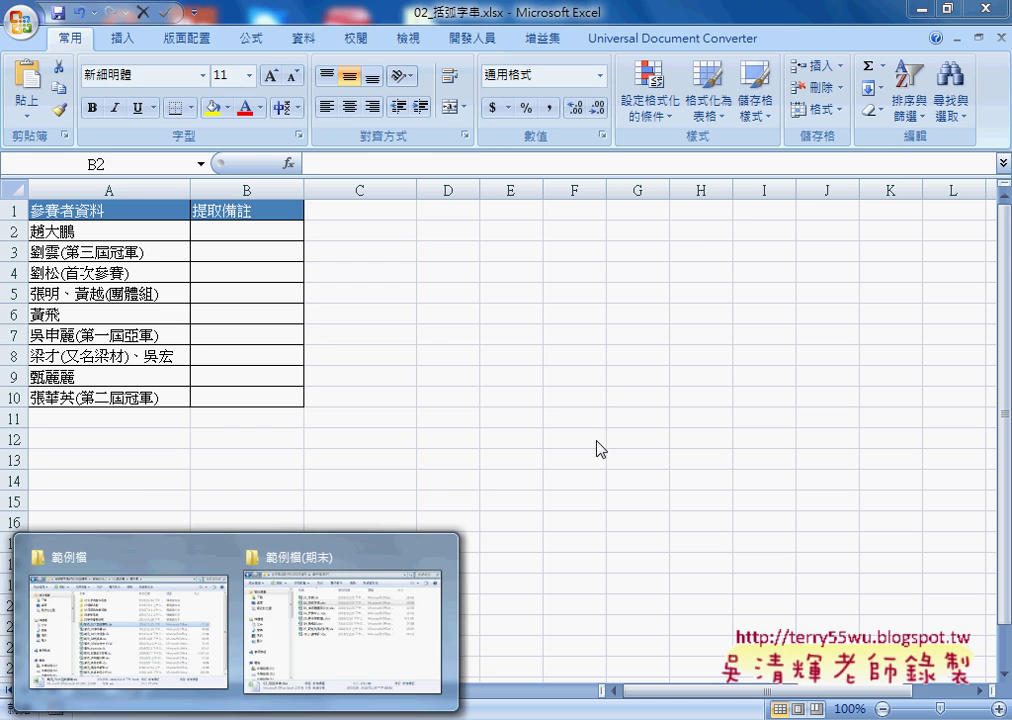
left_click(22, 38)
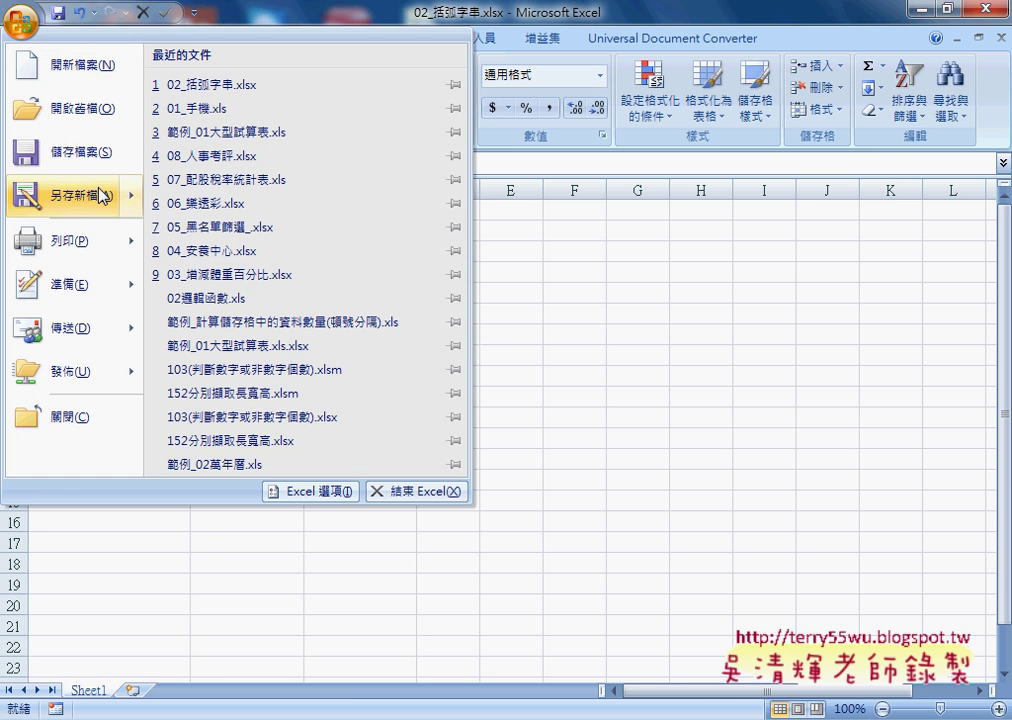
key("Escape")
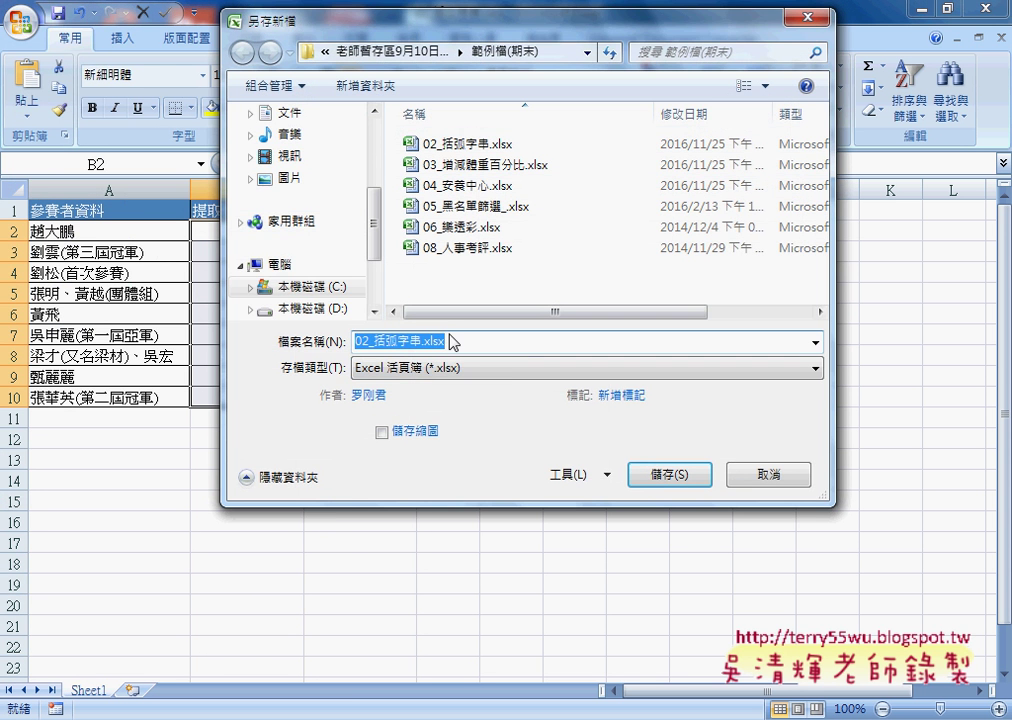
left_click(524, 369)
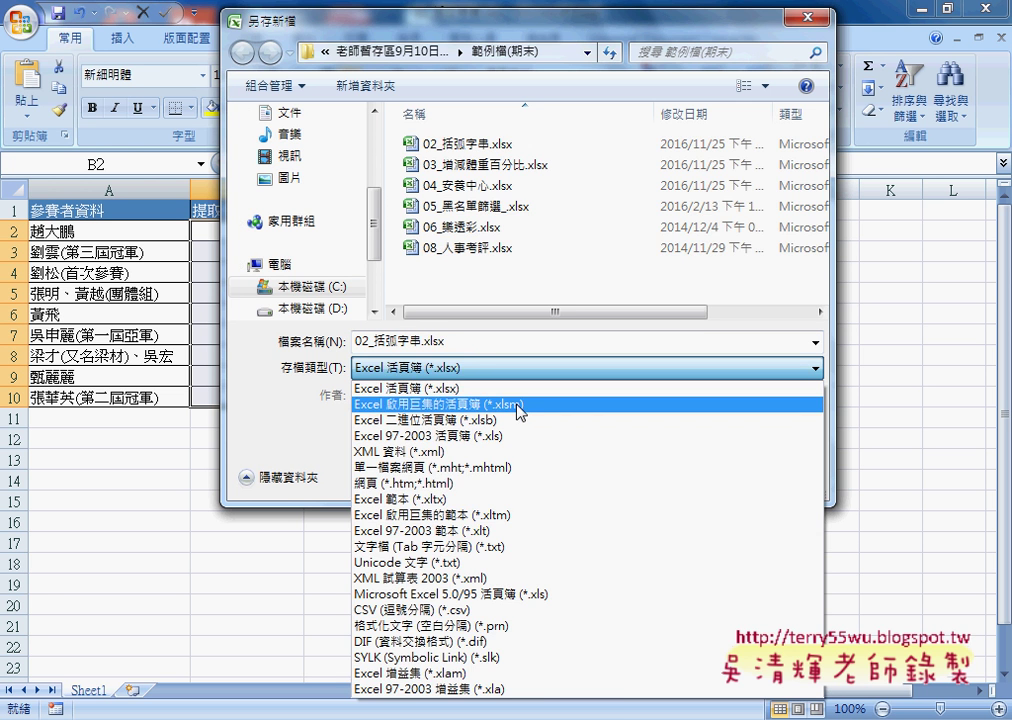
left_click(519, 405)
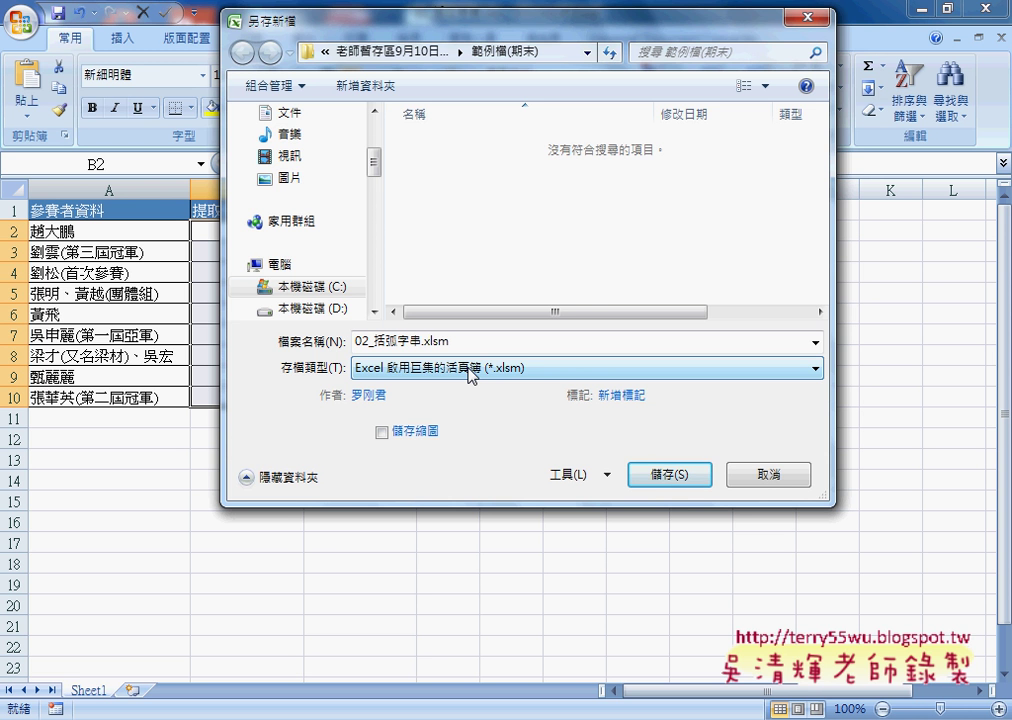
left_click(764, 476)
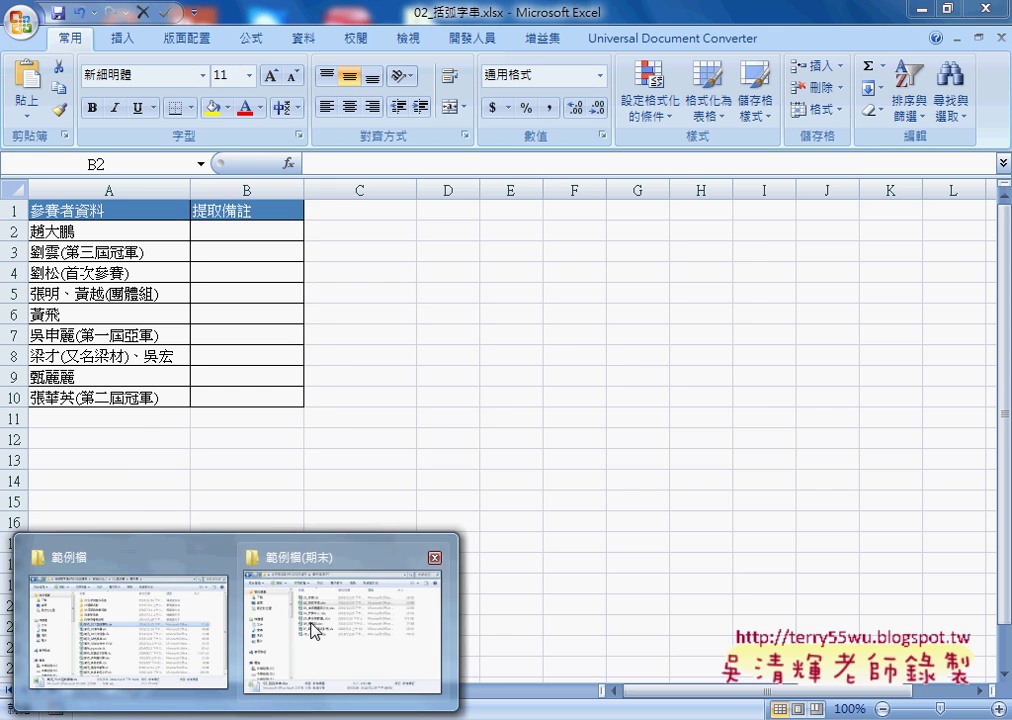
left_click(312, 628)
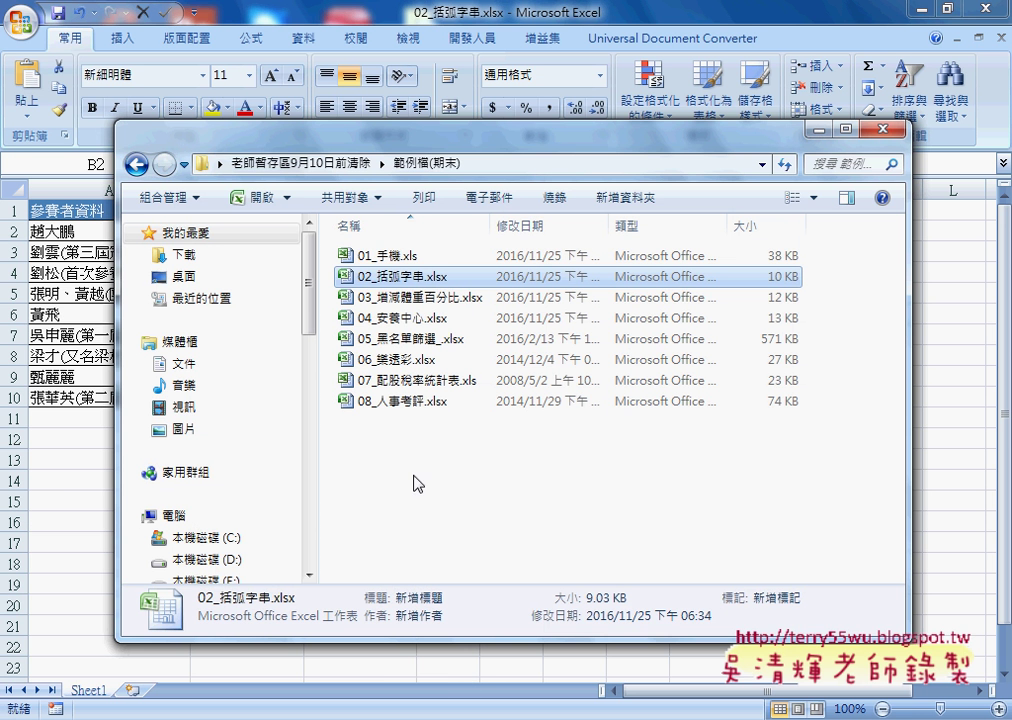
double_click(427, 299)
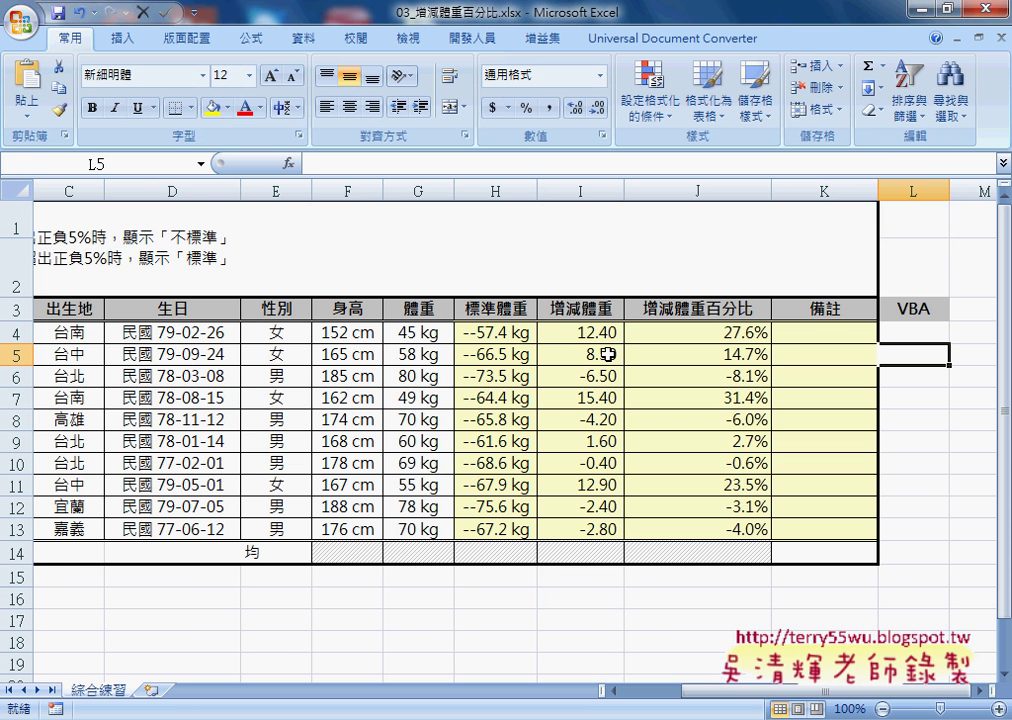
- Scroll across the 綜合練習 table from 備註 cell K4 and select the VBA cells L4:L13
left_click(822, 332)
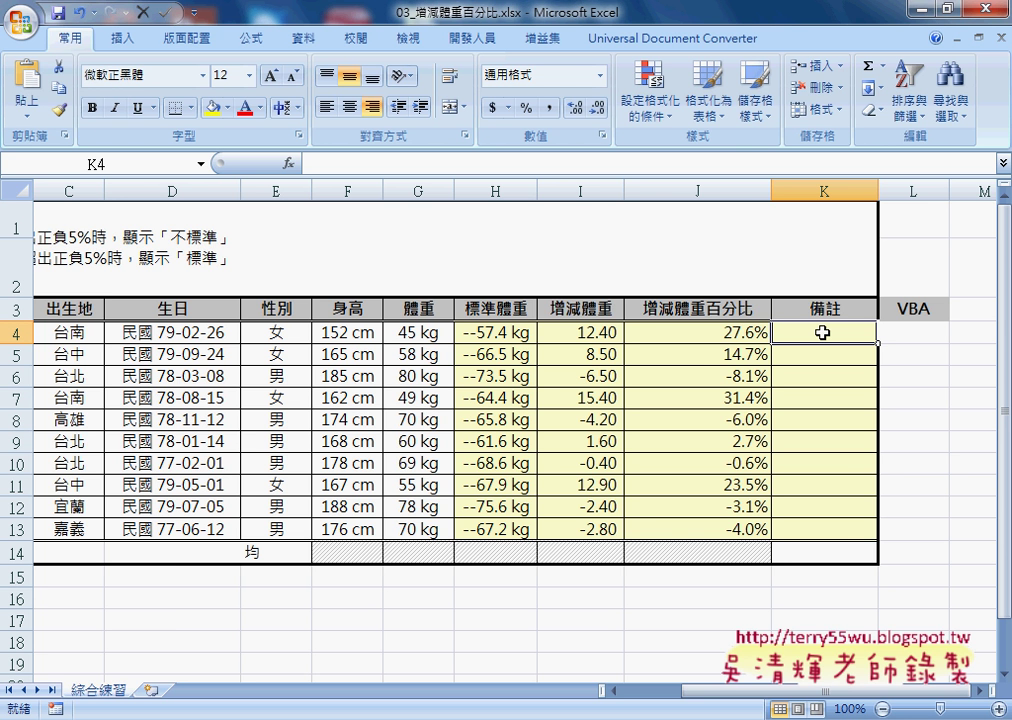
left_click_drag(718, 688, 691, 688)
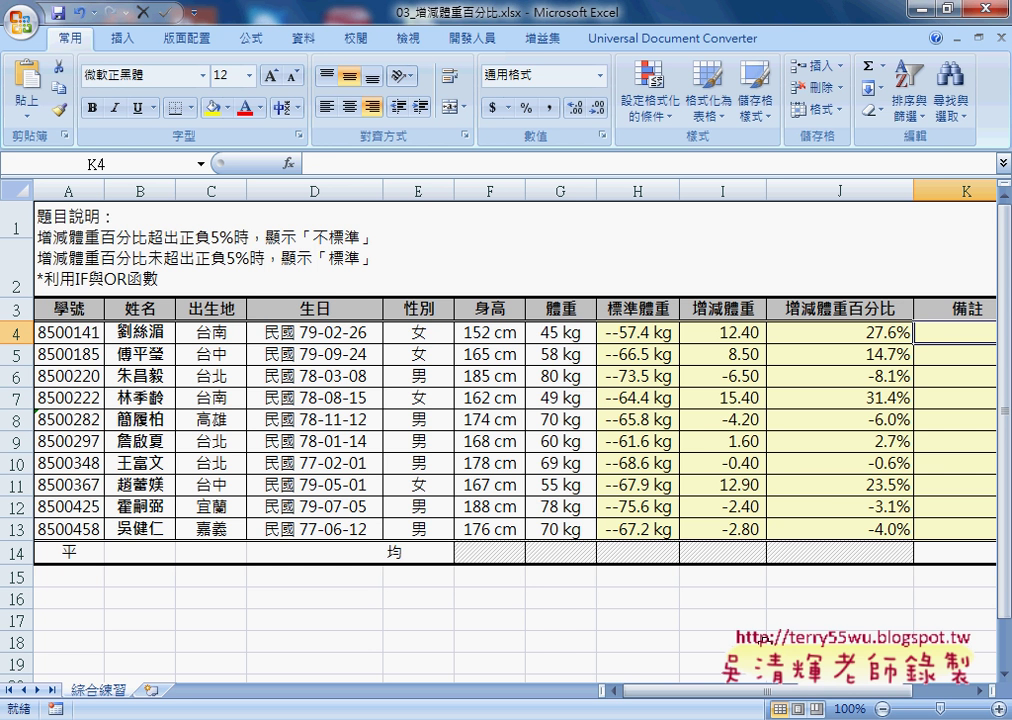
left_click_drag(727, 688, 792, 688)
left_click(921, 333)
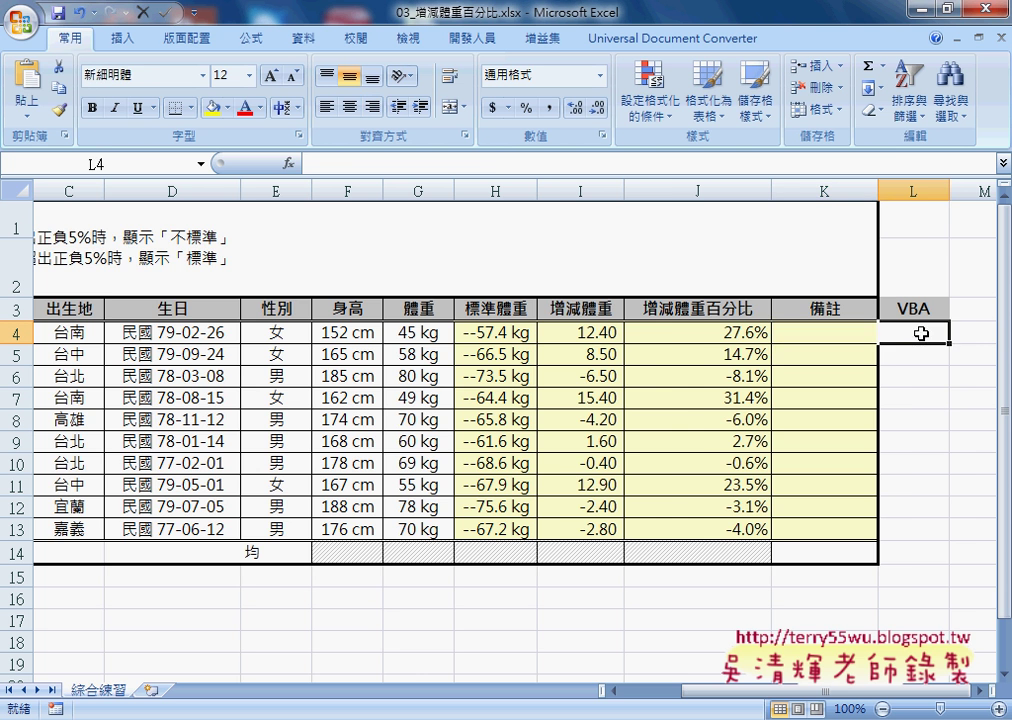
double_click(981, 690)
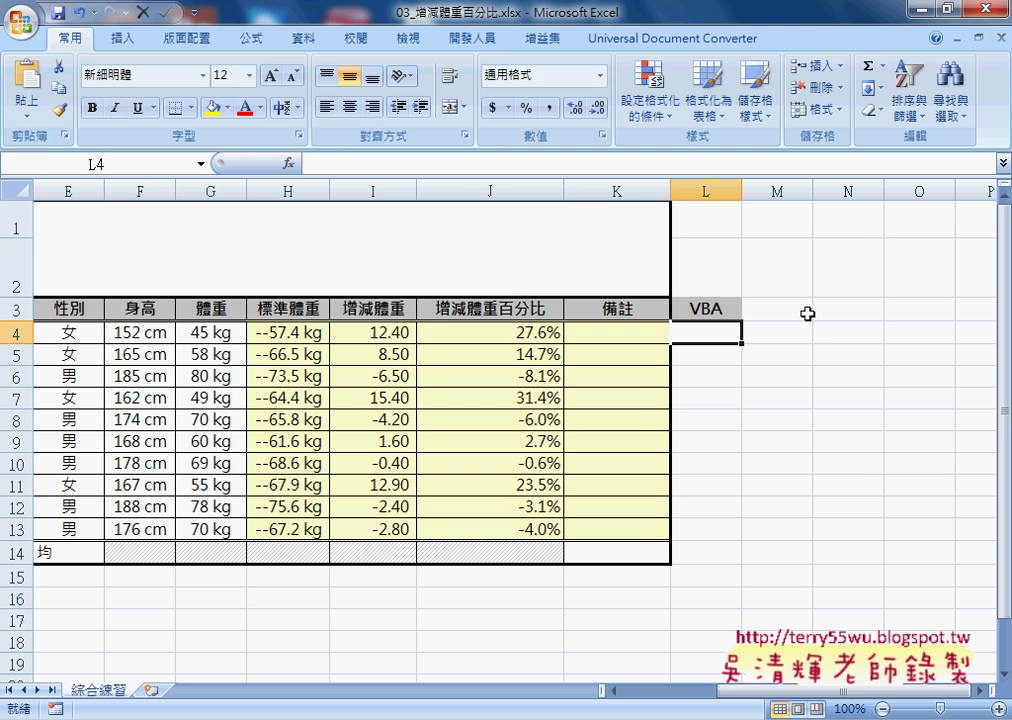
left_click_drag(705, 333, 704, 531)
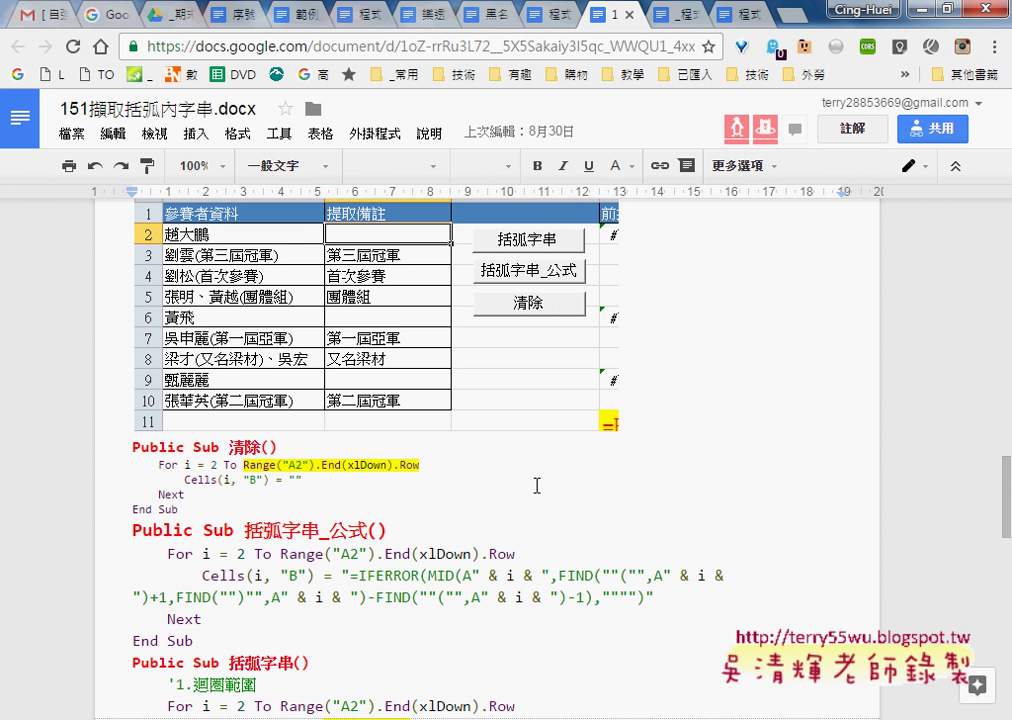
- Scroll through the 增減體重百分比 VBA macro code in the 程式碼.docx notes
left_click(545, 15)
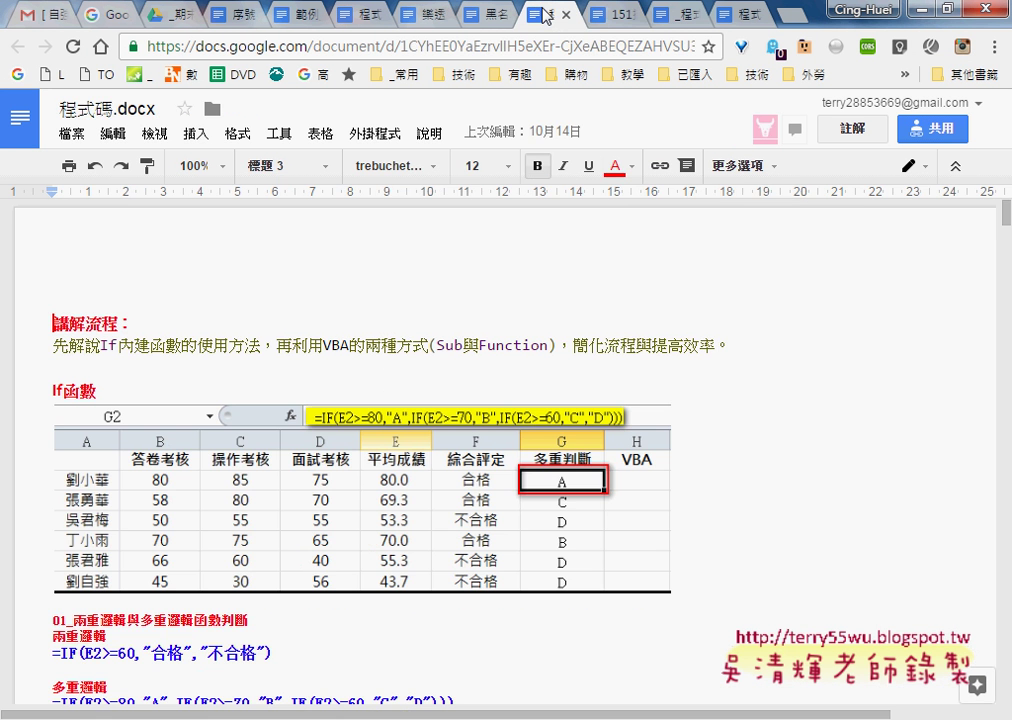
scroll(689, 326, "down", 3)
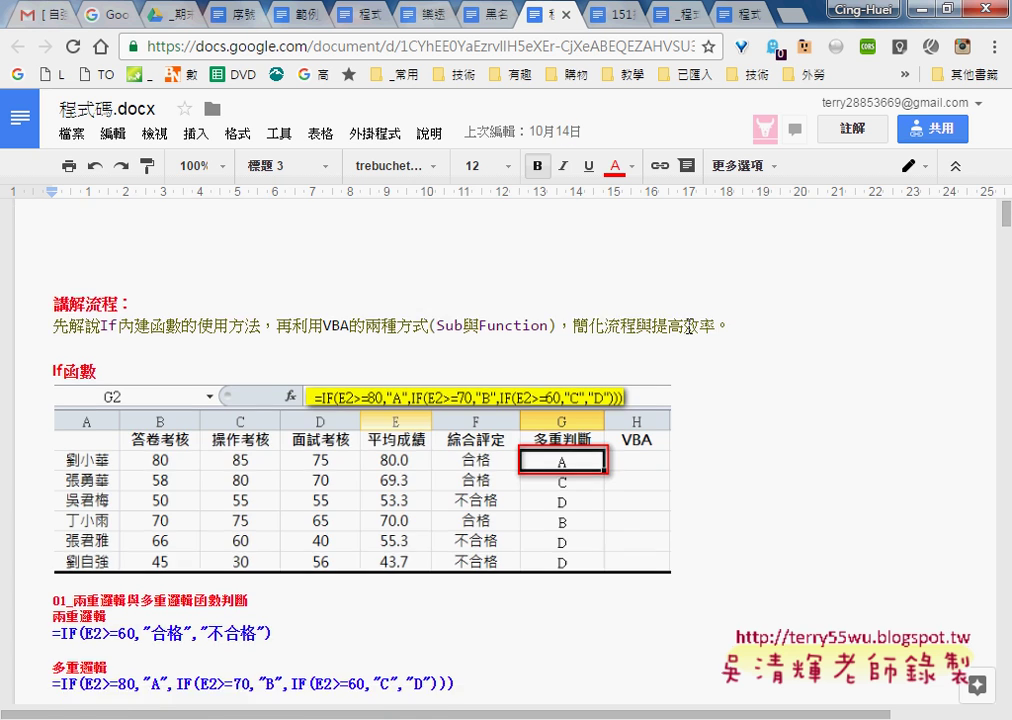
scroll(689, 326, "down", 3)
scroll(689, 326, "down", 5)
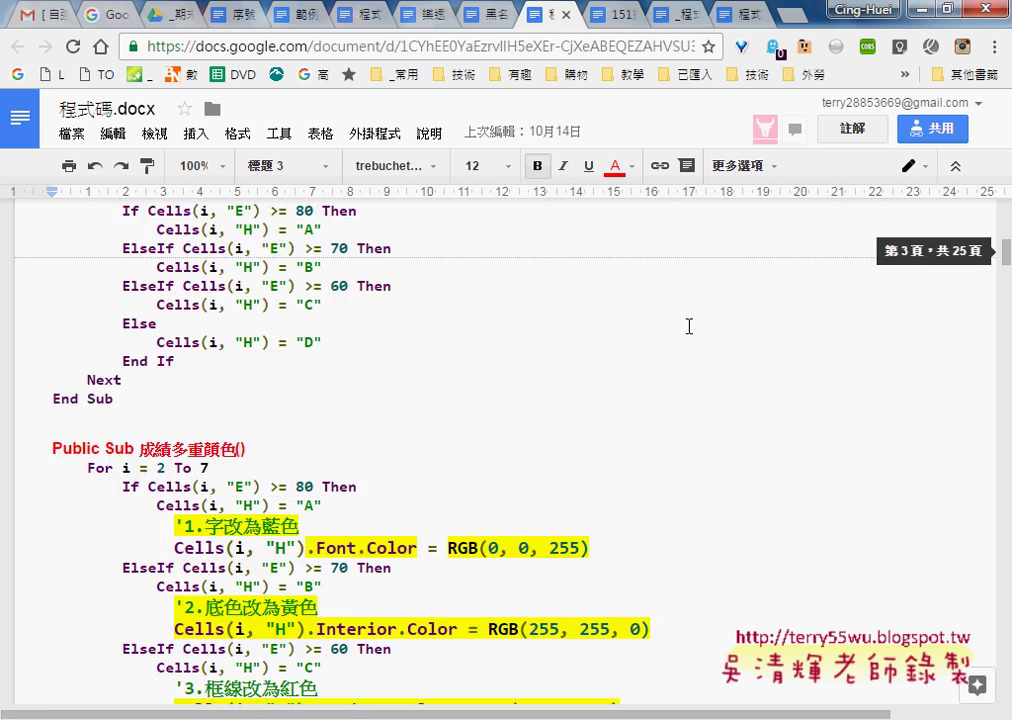
scroll(689, 326, "down", 3)
scroll(689, 326, "down", 5)
scroll(689, 326, "down", 4)
scroll(689, 326, "down", 4)
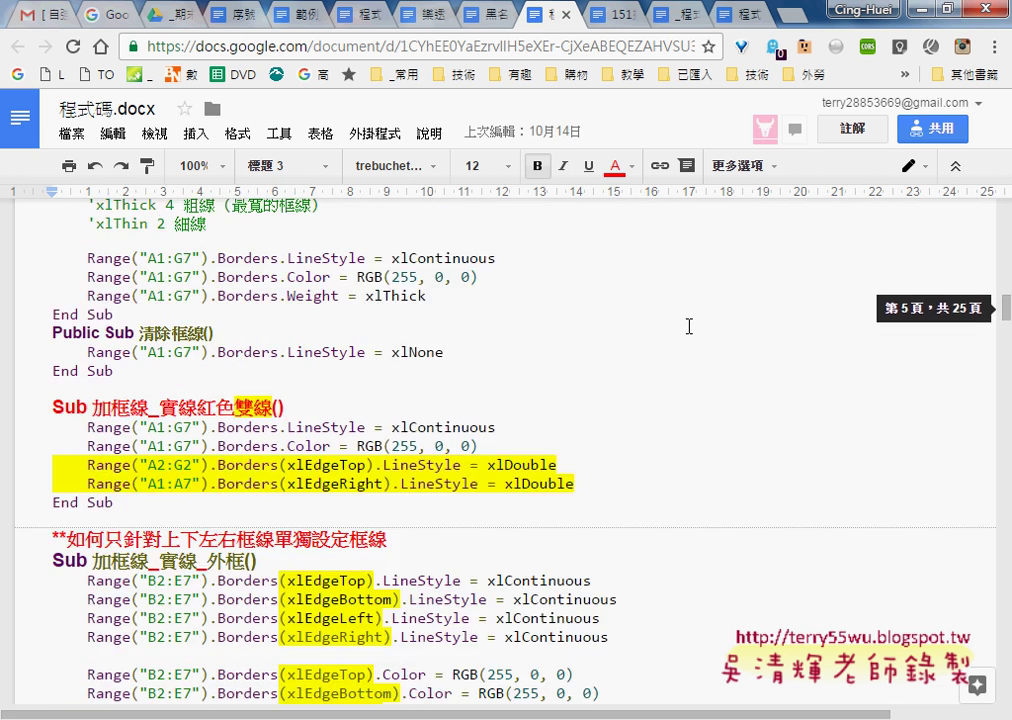
scroll(689, 326, "down", 4)
scroll(689, 326, "down", 3)
scroll(689, 326, "down", 3)
scroll(689, 326, "down", 4)
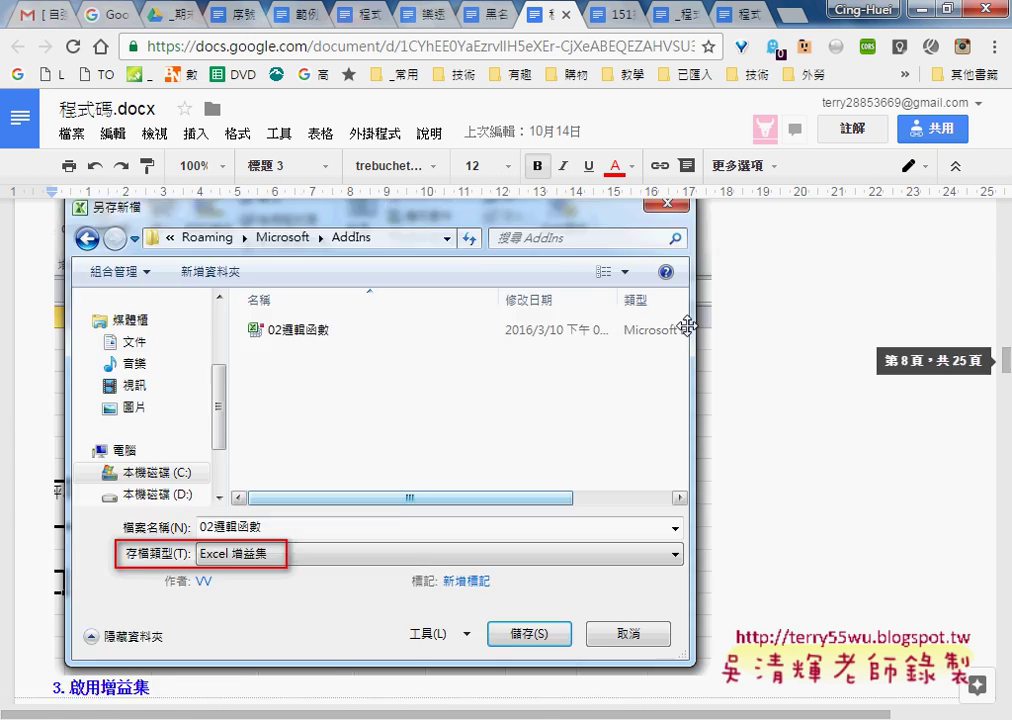
scroll(689, 326, "down", 3)
scroll(687, 325, "down", 4)
scroll(687, 325, "down", 3)
scroll(687, 325, "down", 5)
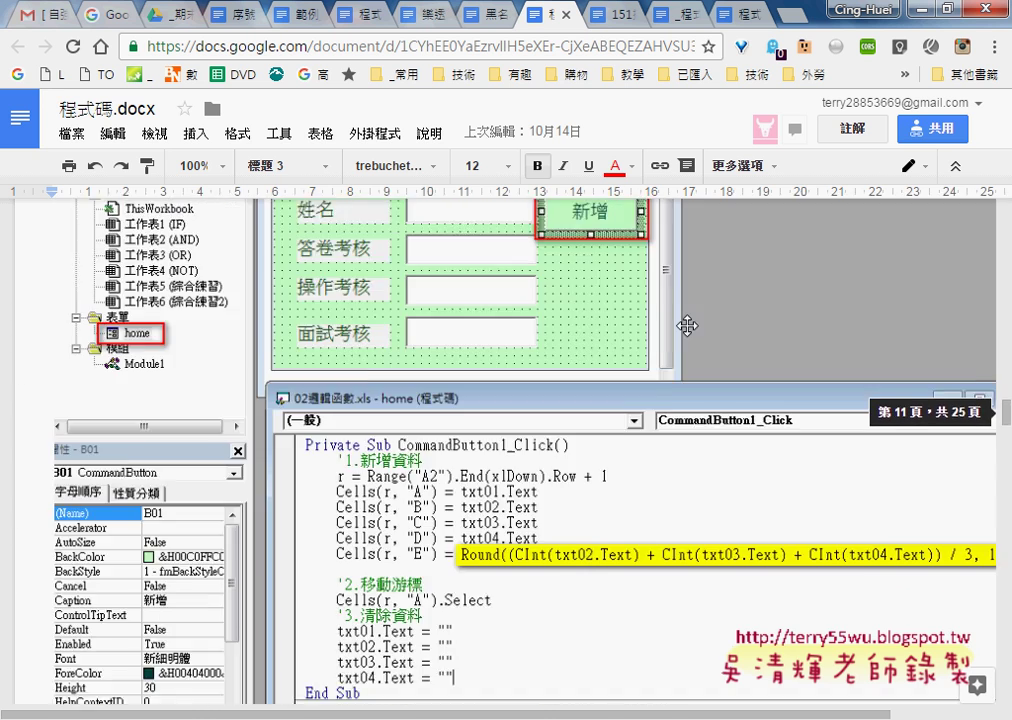
scroll(687, 325, "down", 3)
scroll(688, 326, "down", 4)
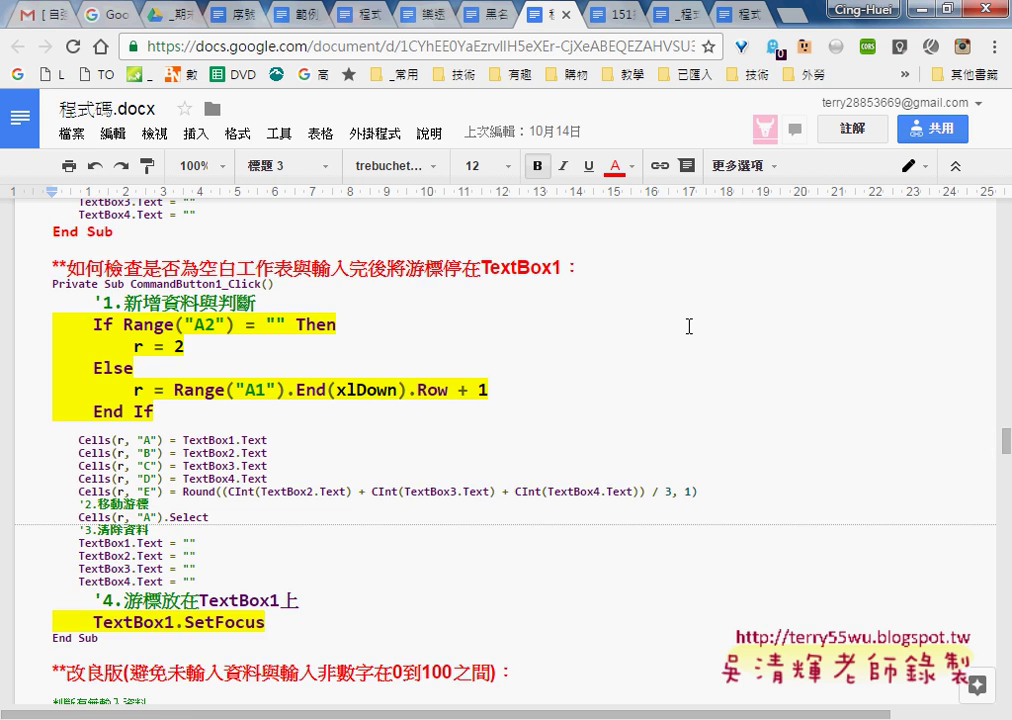
scroll(689, 326, "down", 1)
scroll(689, 326, "down", 5)
scroll(689, 326, "down", 5)
scroll(689, 326, "down", 4)
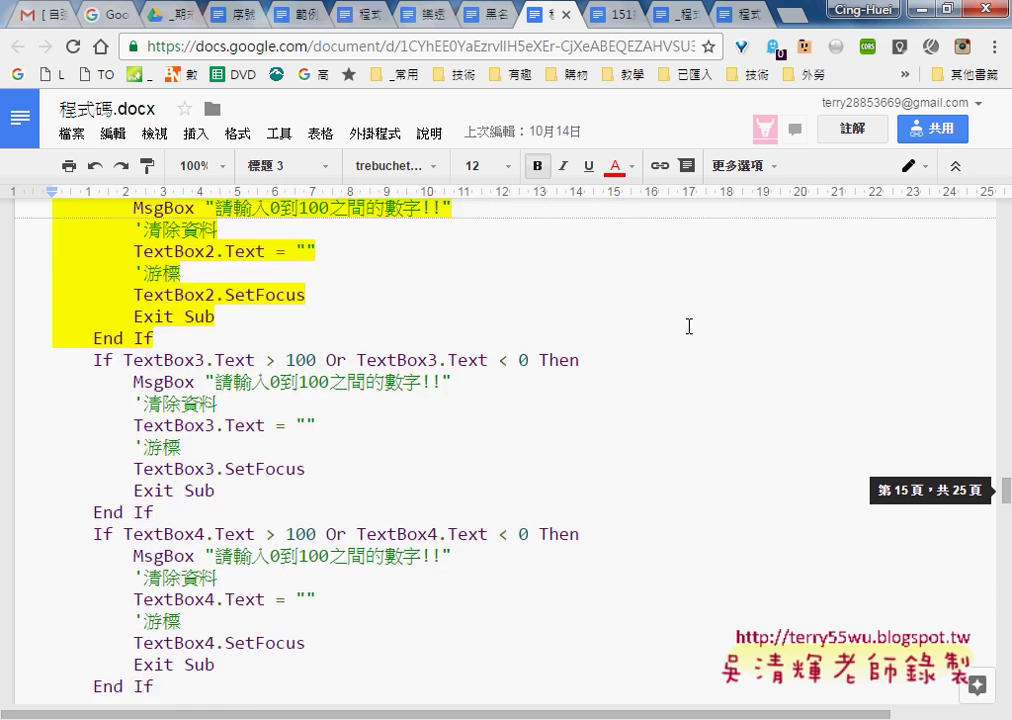
scroll(689, 326, "down", 3)
scroll(689, 326, "down", 4)
scroll(689, 326, "down", 3)
scroll(688, 326, "down", 4)
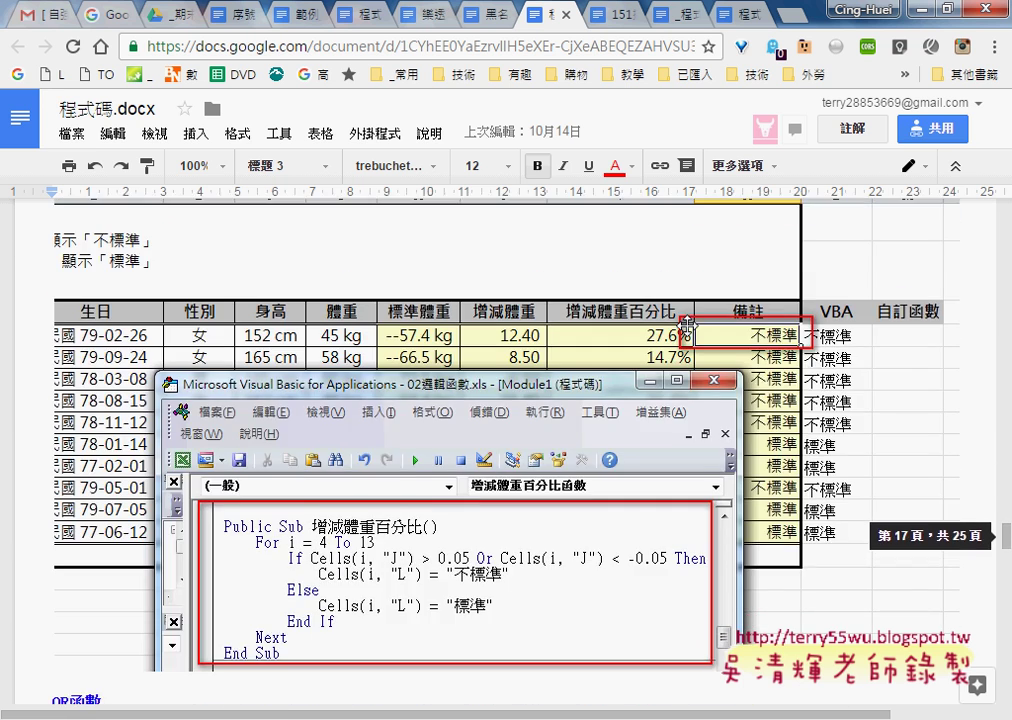
scroll(687, 325, "up", 2)
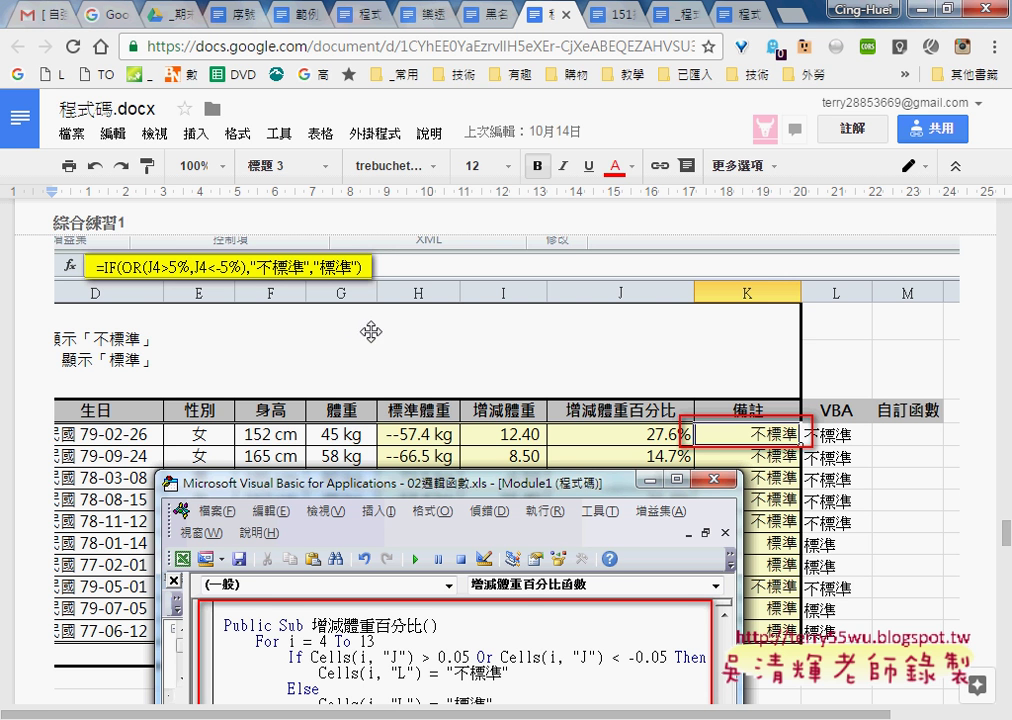
scroll(566, 333, "down", 1)
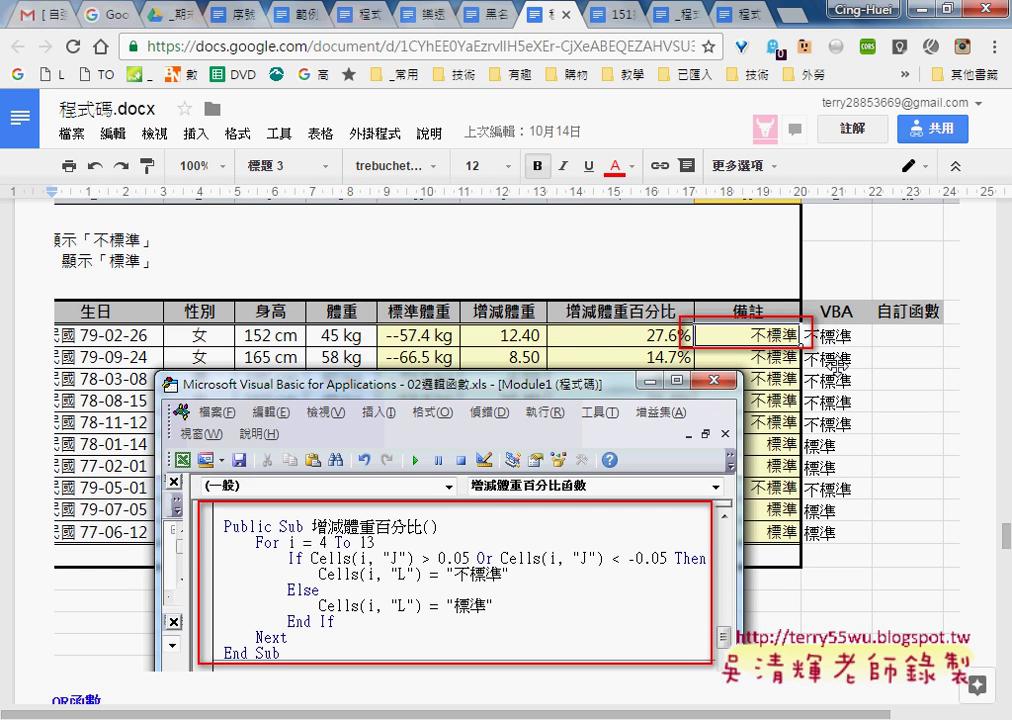
scroll(910, 353, "down", 2)
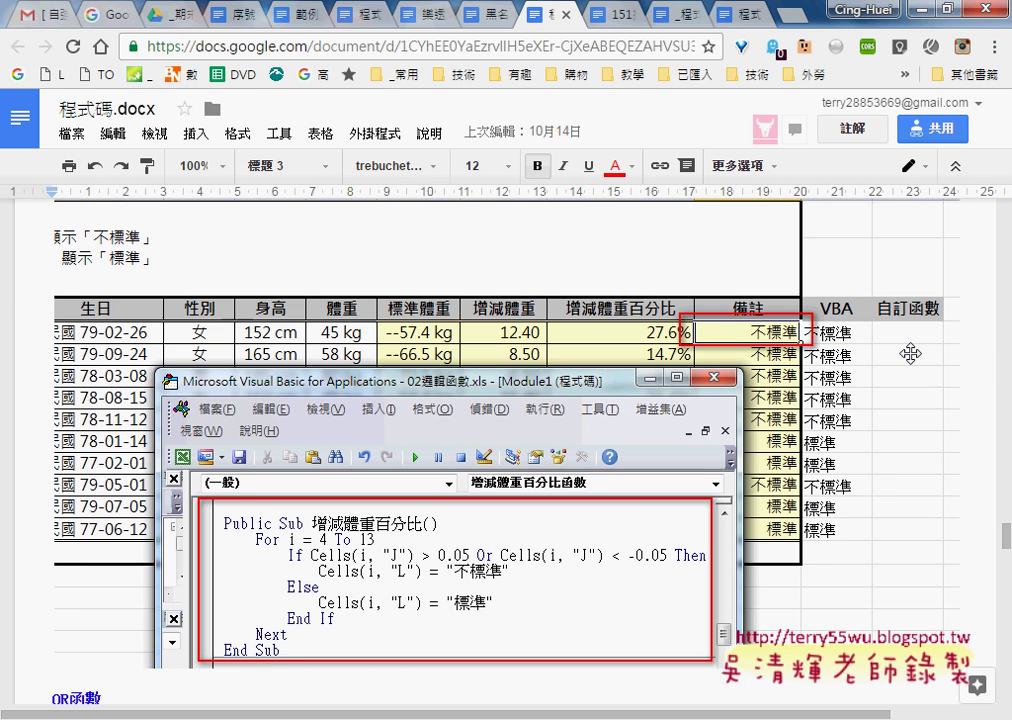
scroll(910, 353, "down", 1)
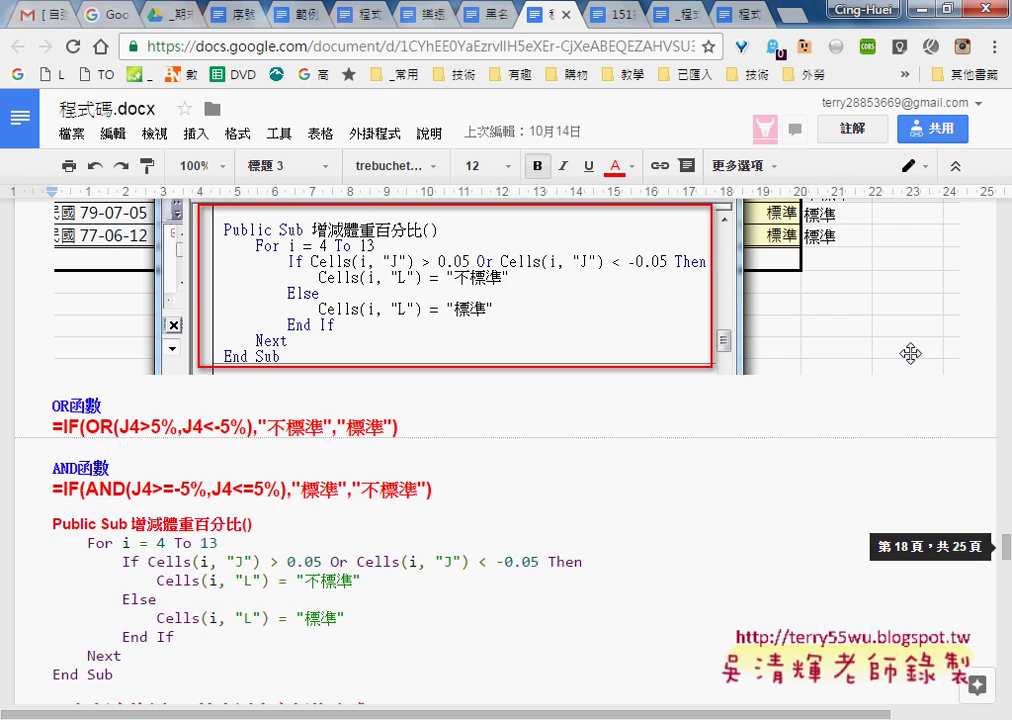
scroll(910, 353, "down", 1)
scroll(912, 353, "down", 1)
scroll(913, 354, "up", 2)
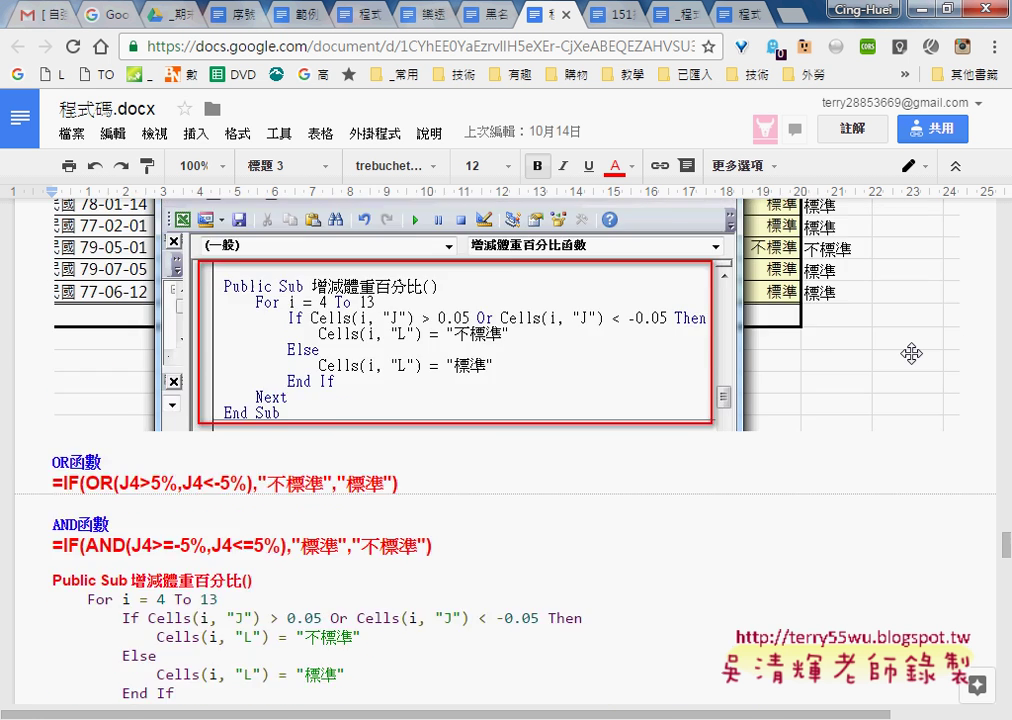
scroll(912, 353, "up", 2)
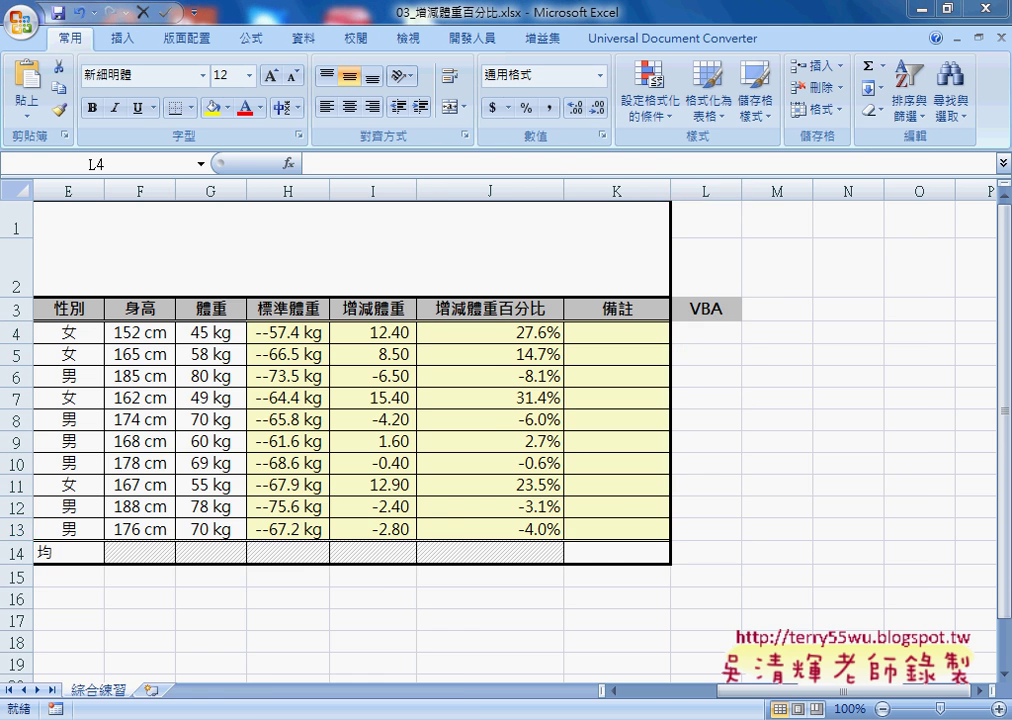
- Open 05_黑名單篩選_.xlsx and scroll the 黑名單 sheet's e-mail list back to the top
left_click(300, 640)
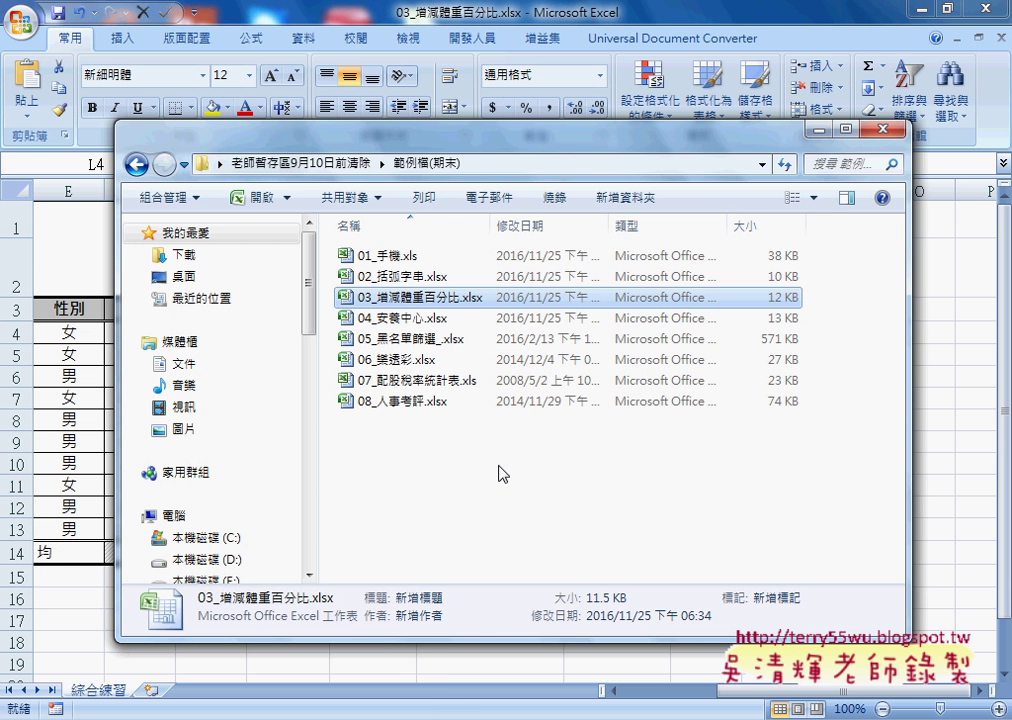
left_click(421, 345)
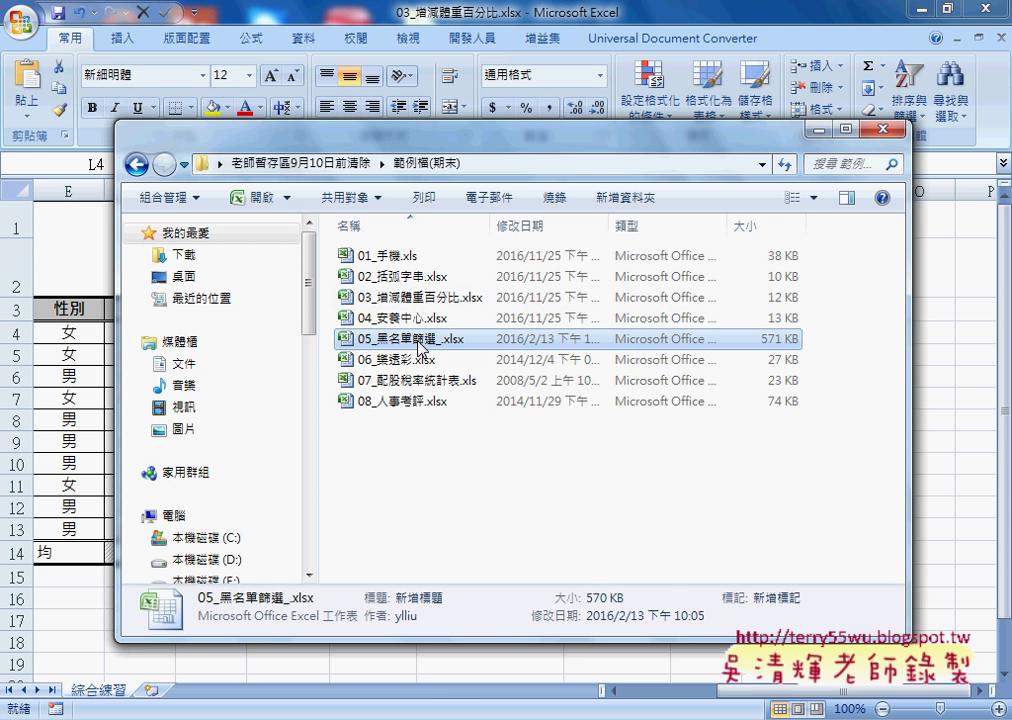
double_click(419, 343)
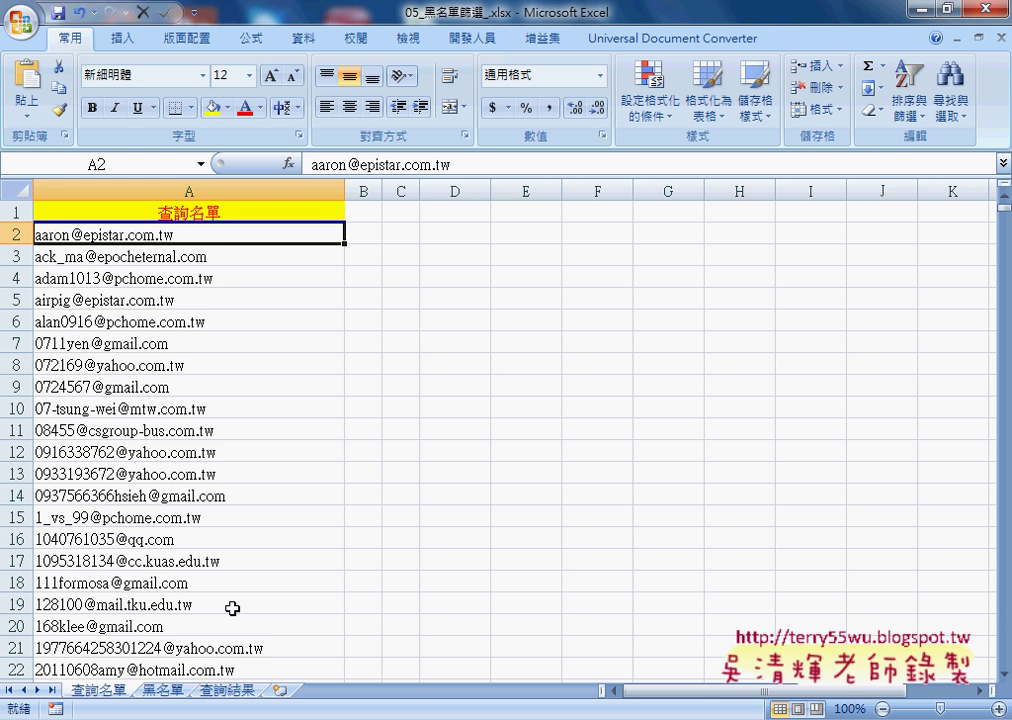
left_click(166, 697)
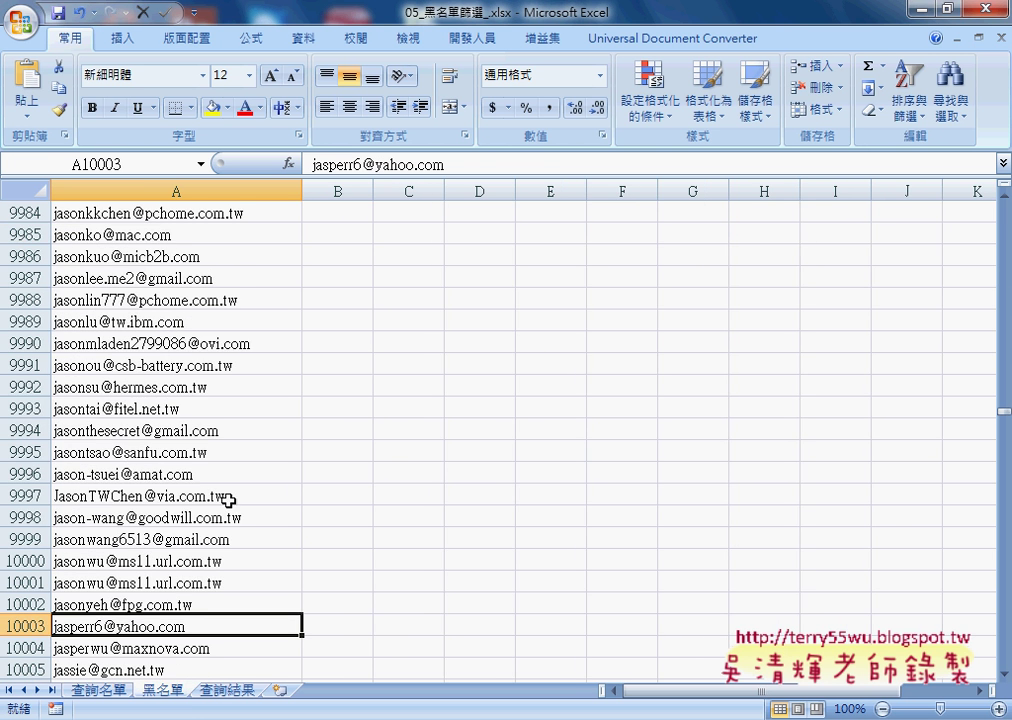
scroll(224, 511, "up", 3)
scroll(224, 511, "up", 12)
scroll(222, 511, "up", 7)
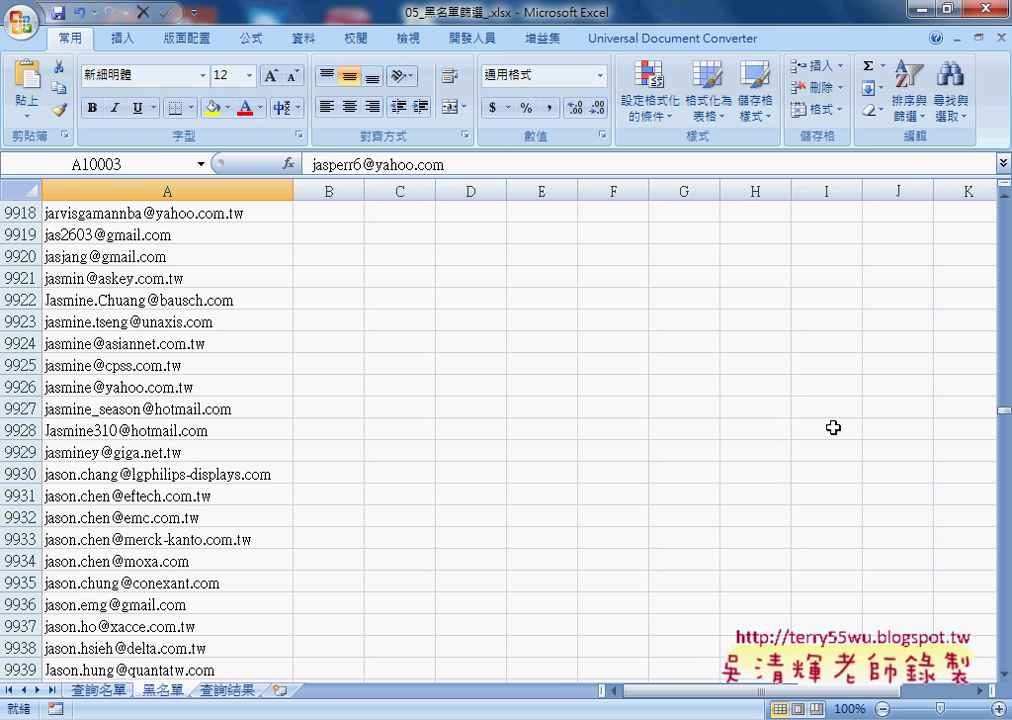
left_click_drag(1003, 410, 1003, 205)
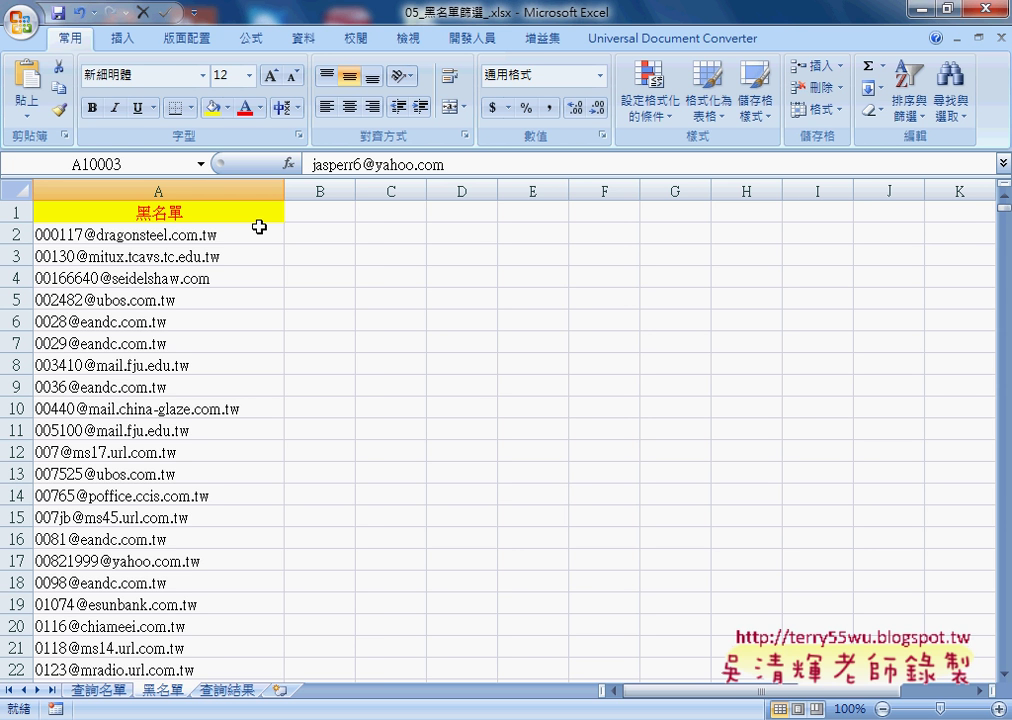
- On the 查詢名單 sheet, select cells B2, A2, then B1 and show the 資料 (Data) ribbon
left_click(97, 690)
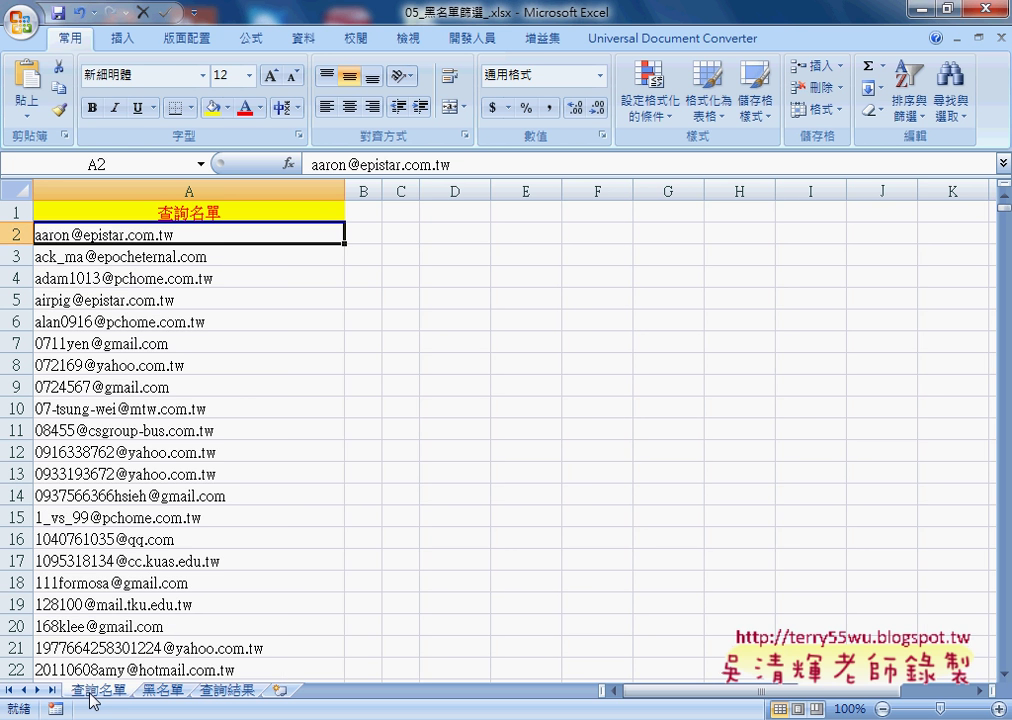
left_click(362, 233)
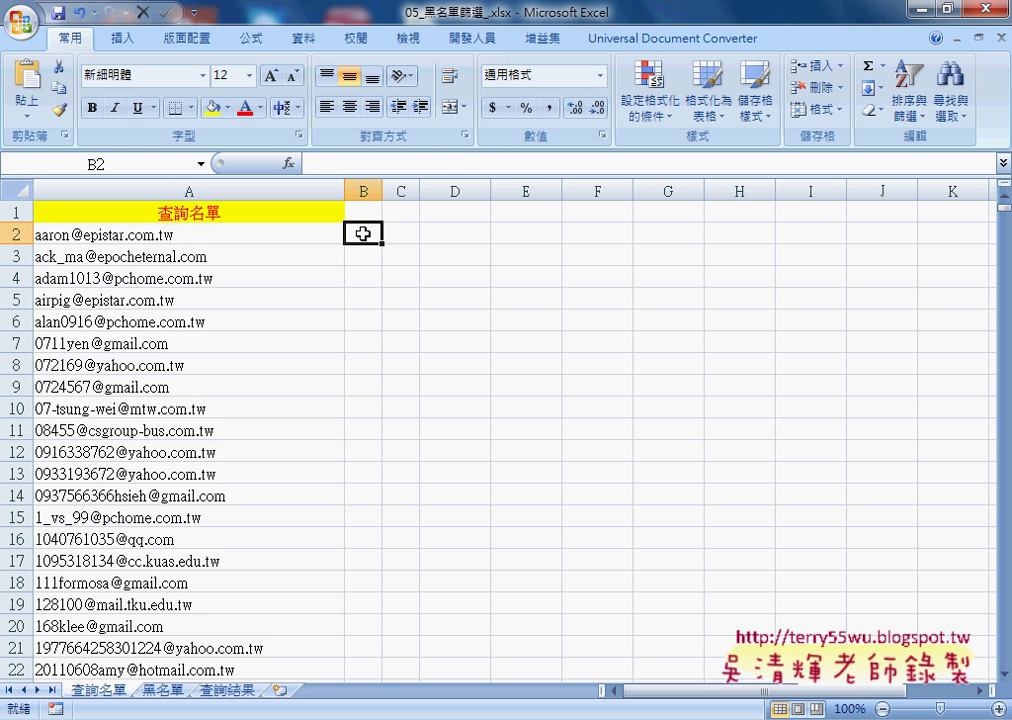
left_click(300, 233)
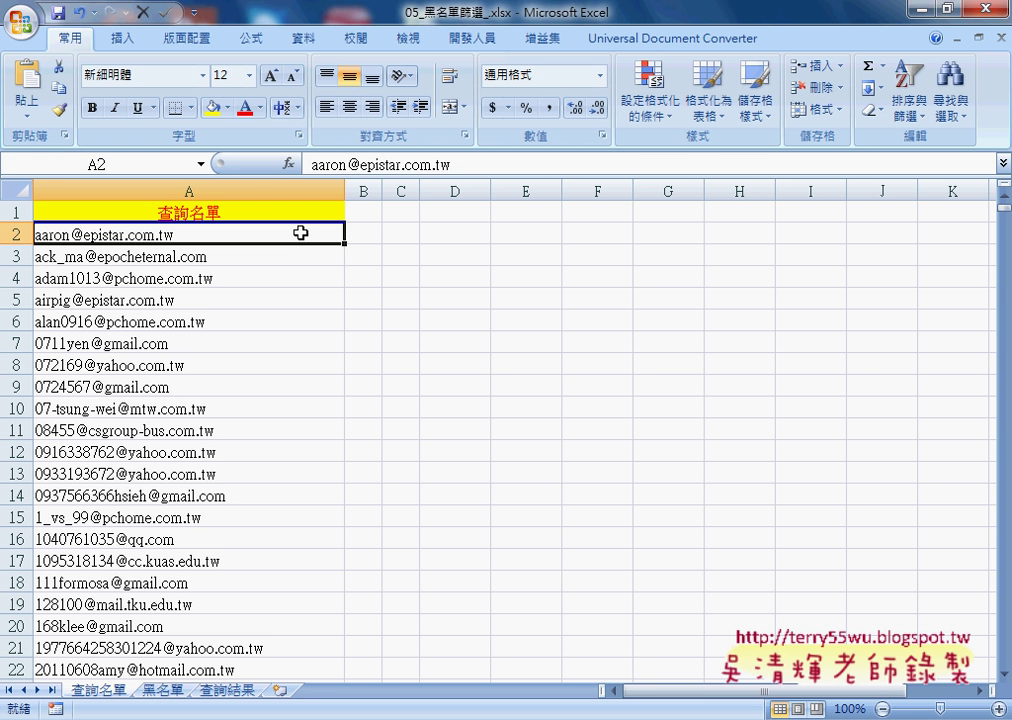
left_click(369, 211)
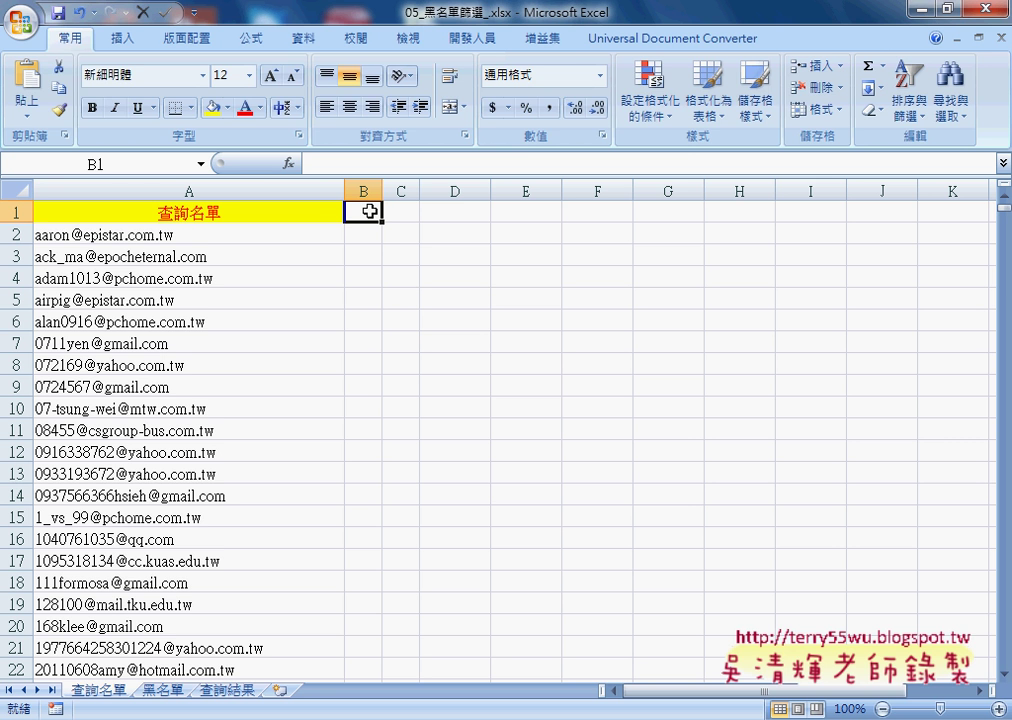
left_click(311, 42)
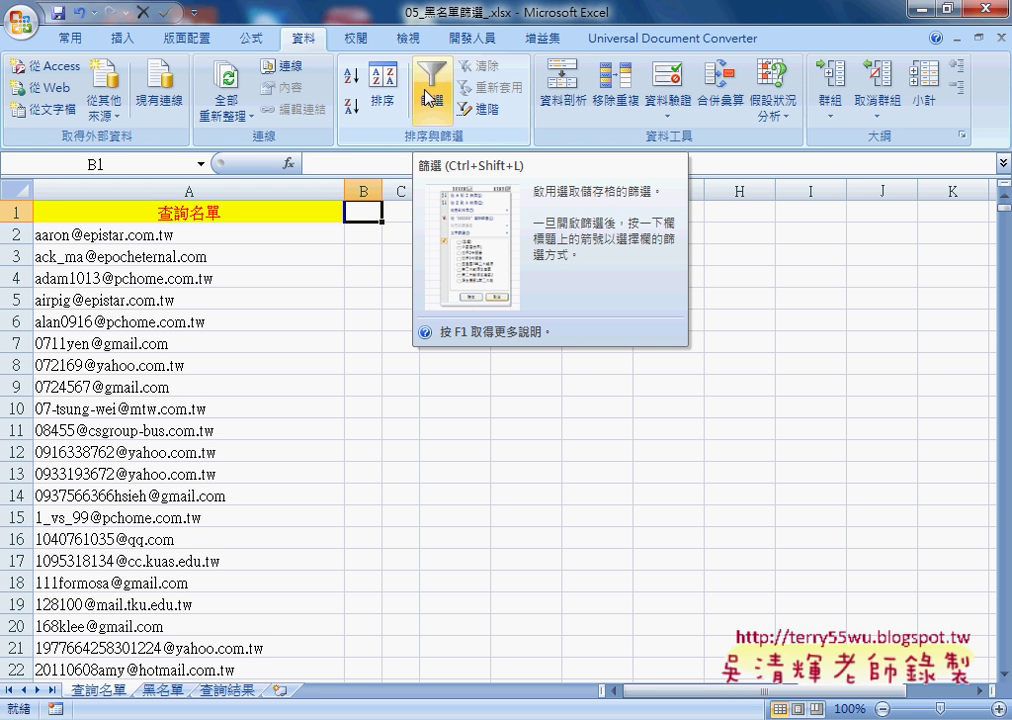
- View the 查詢結果 sheet, close 05_黑名單篩選_, and open 06_樂透彩.xlsx from the folder
left_click(229, 690)
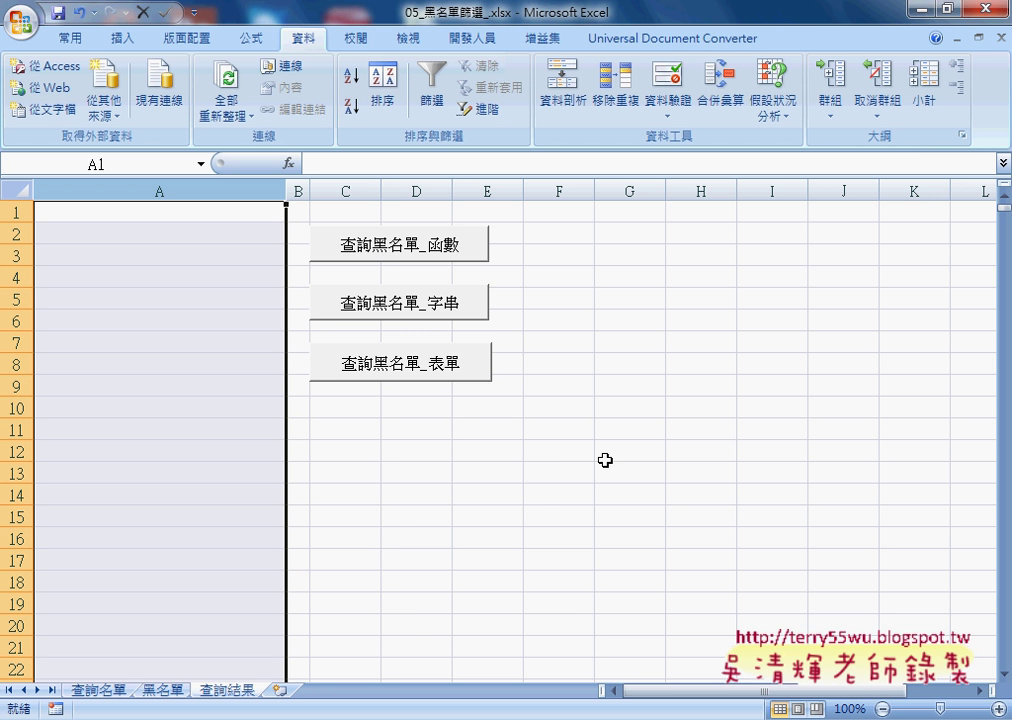
left_click(981, 9)
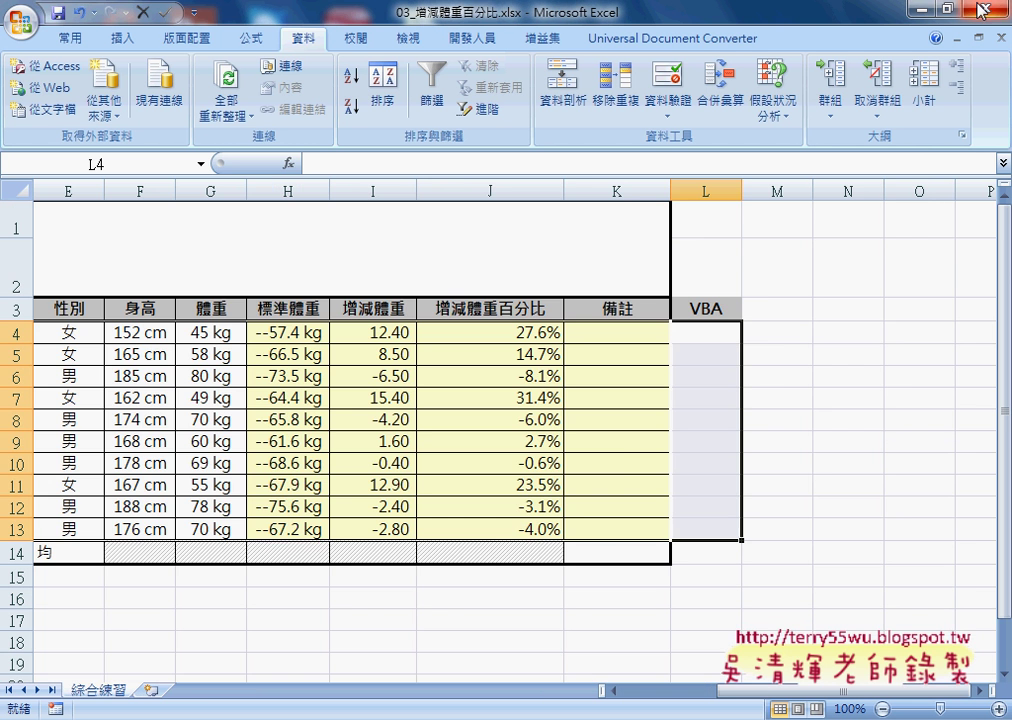
left_click(922, 9)
double_click(395, 359)
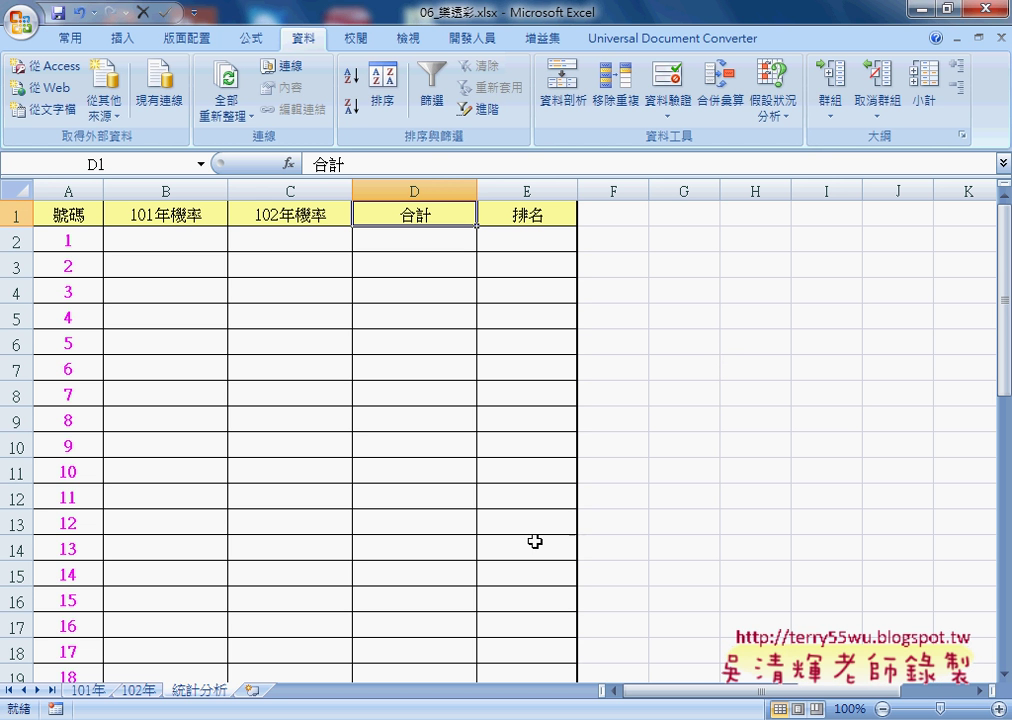
left_click(84, 691)
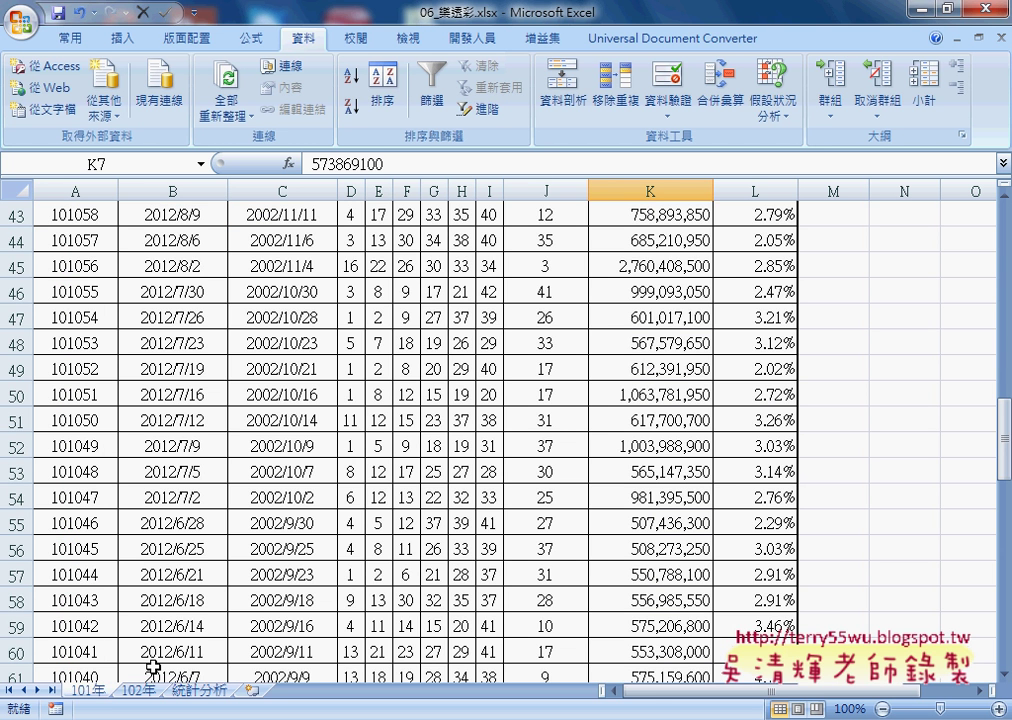
scroll(155, 664, "up", 4)
scroll(158, 664, "up", 9)
scroll(160, 663, "up", 1)
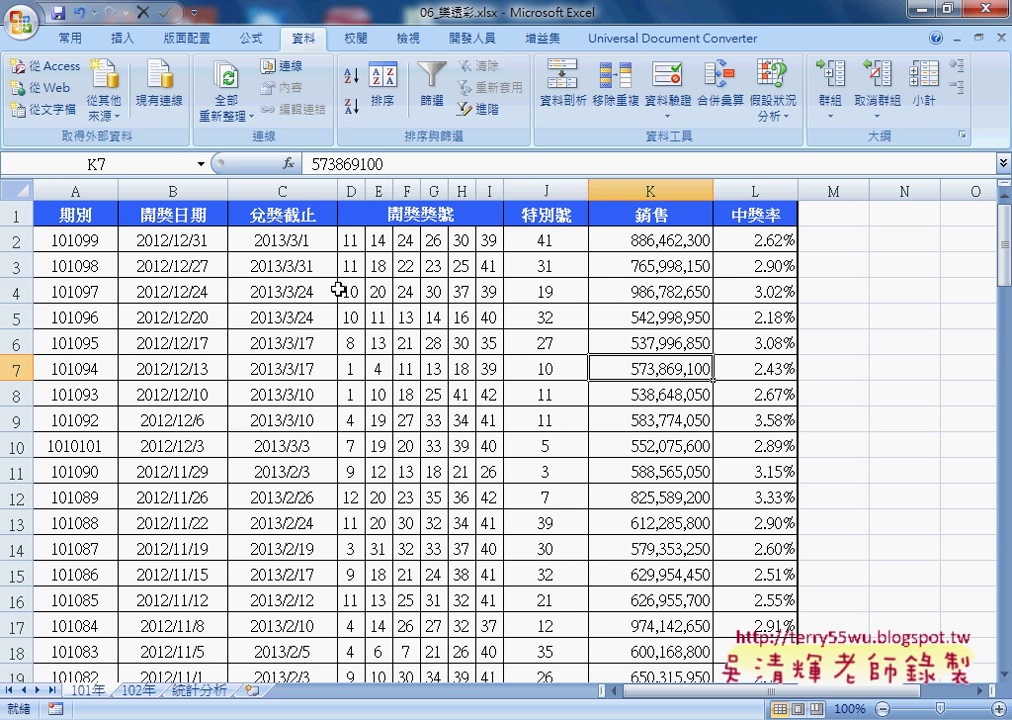
left_click(351, 241)
left_click_drag(351, 241, 546, 242)
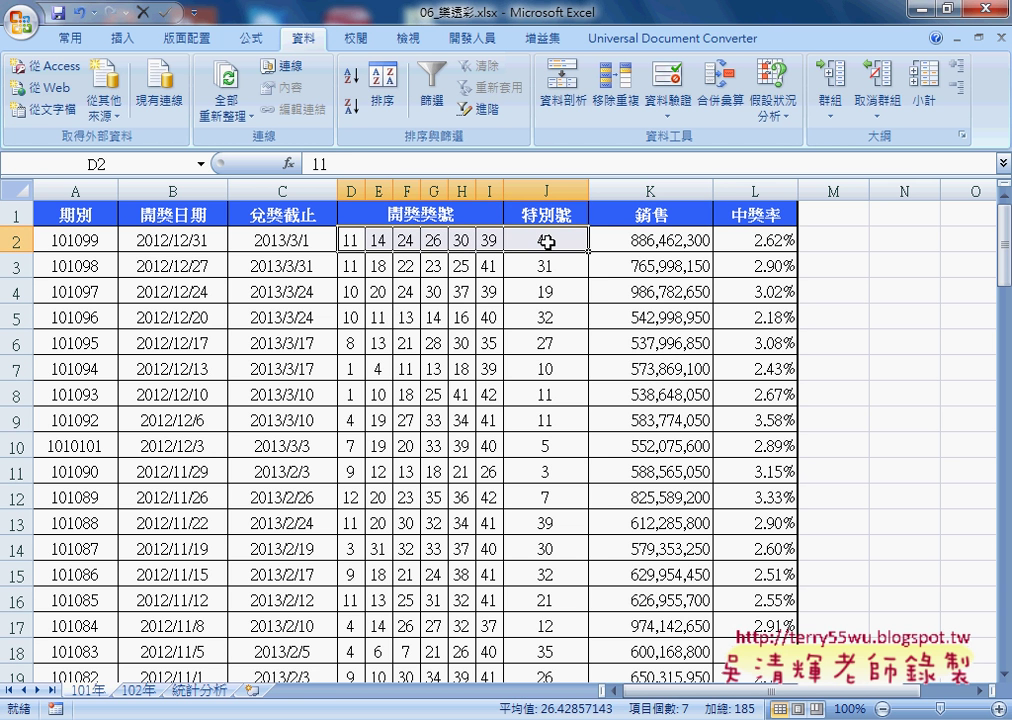
key("ctrl+shift+Down")
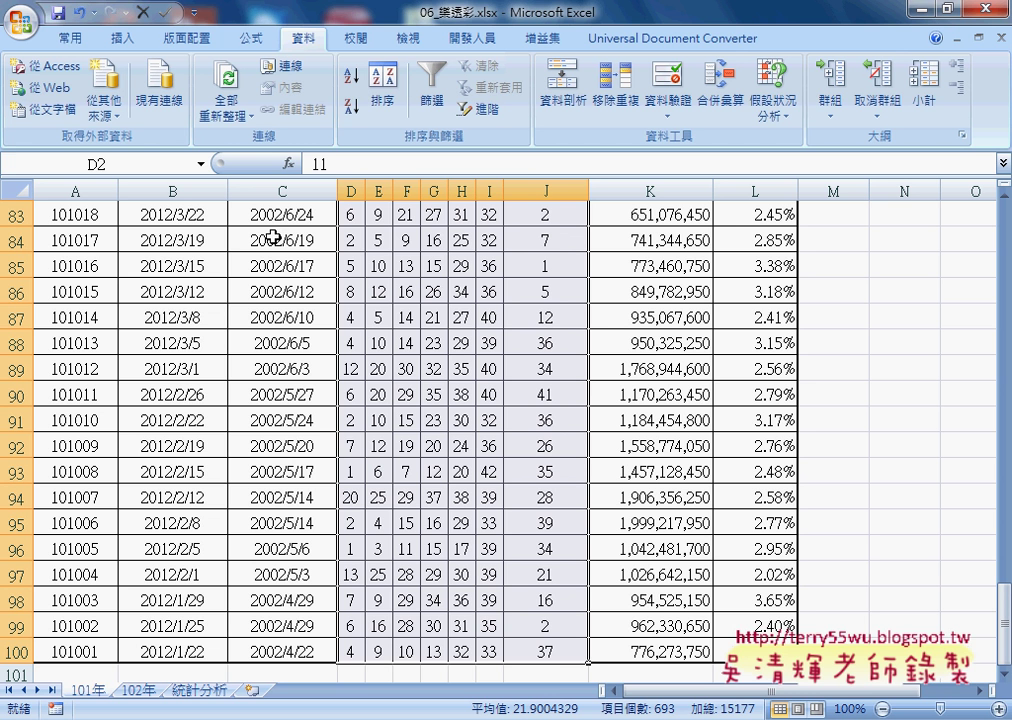
left_click(130, 165)
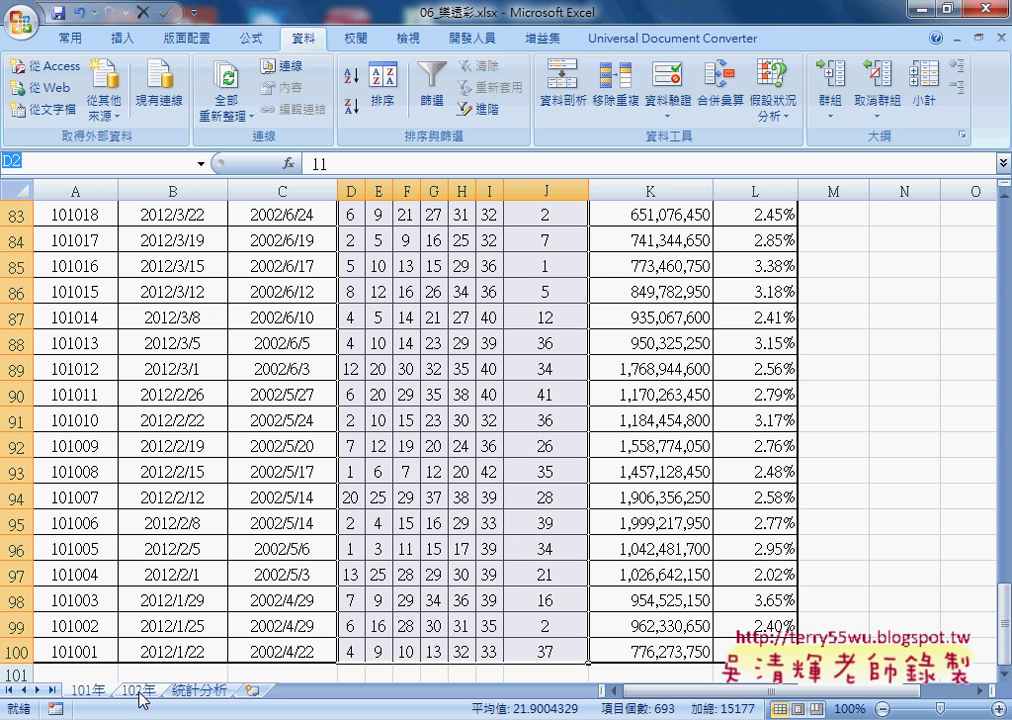
left_click(195, 690)
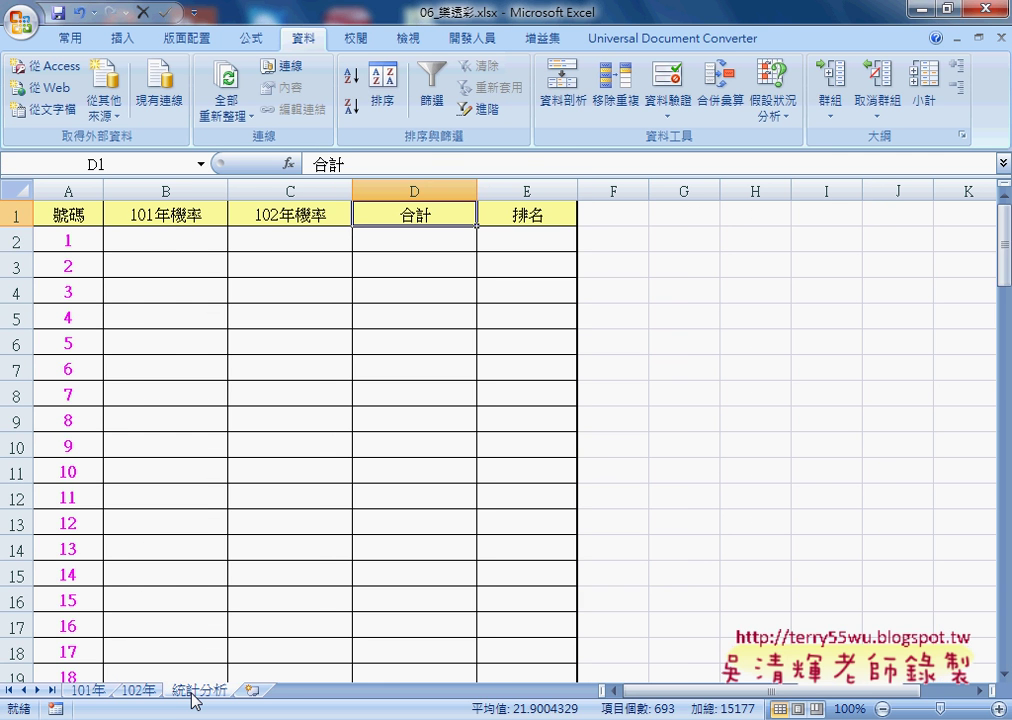
left_click(171, 239)
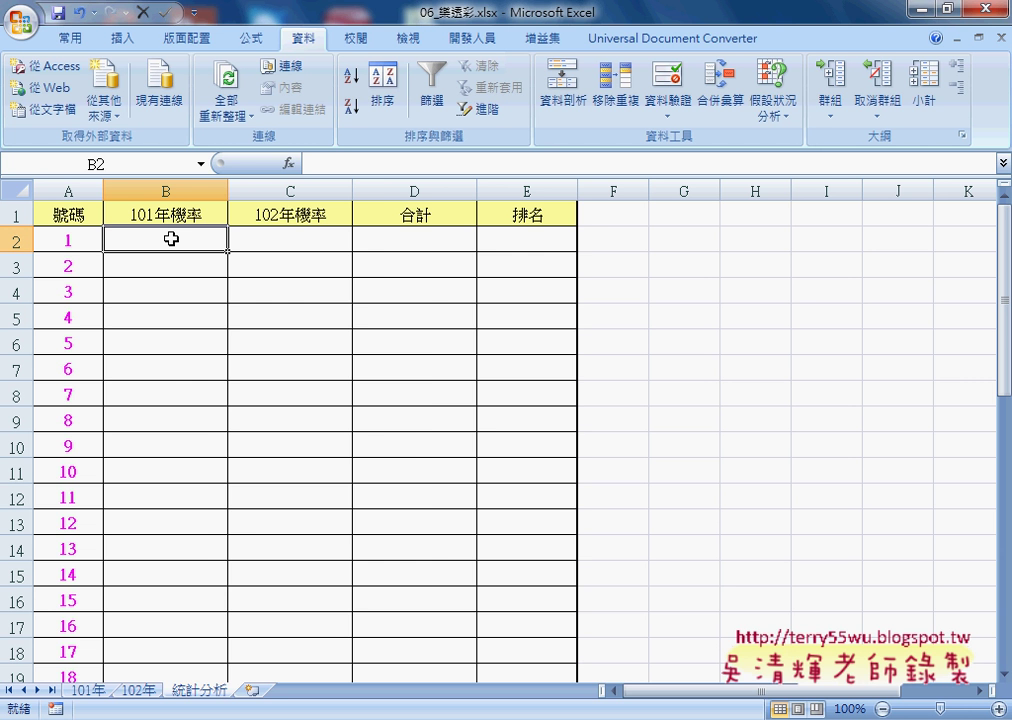
- Inspect cell B2's Custom number format code in Format Cells, then close without changes
right_click(171, 239)
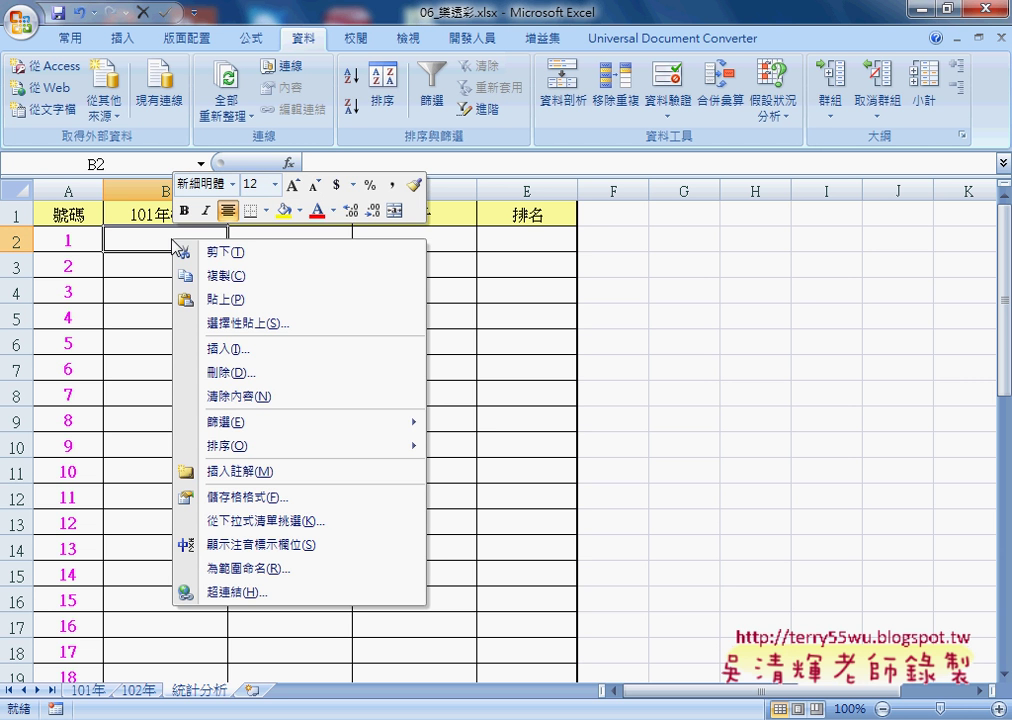
left_click(255, 498)
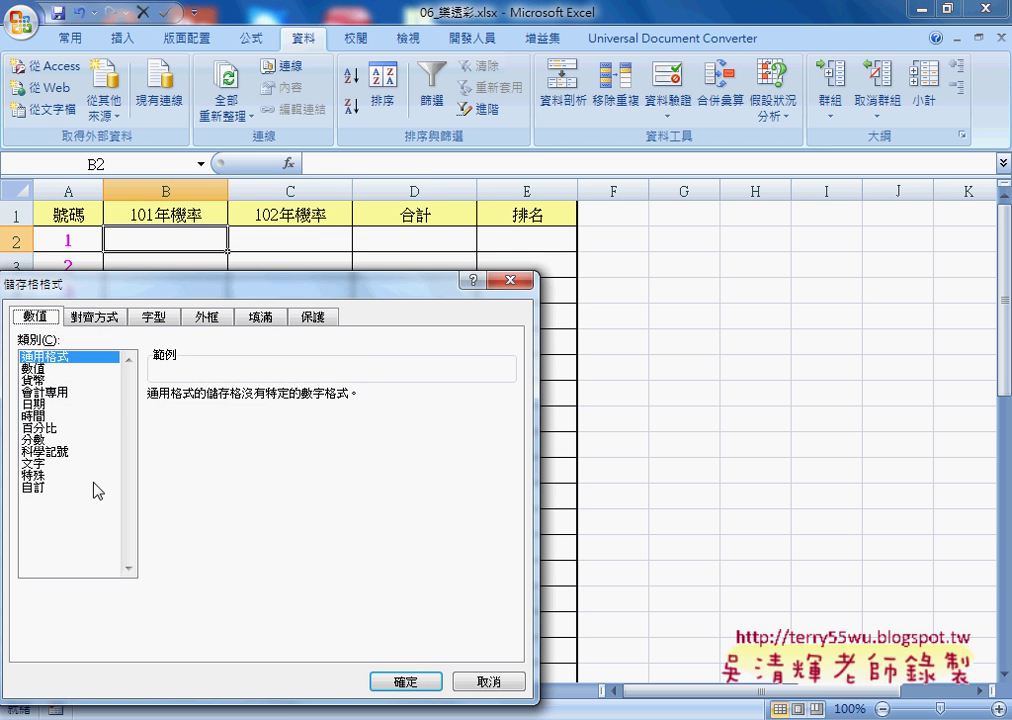
left_click(96, 487)
key("Tab")
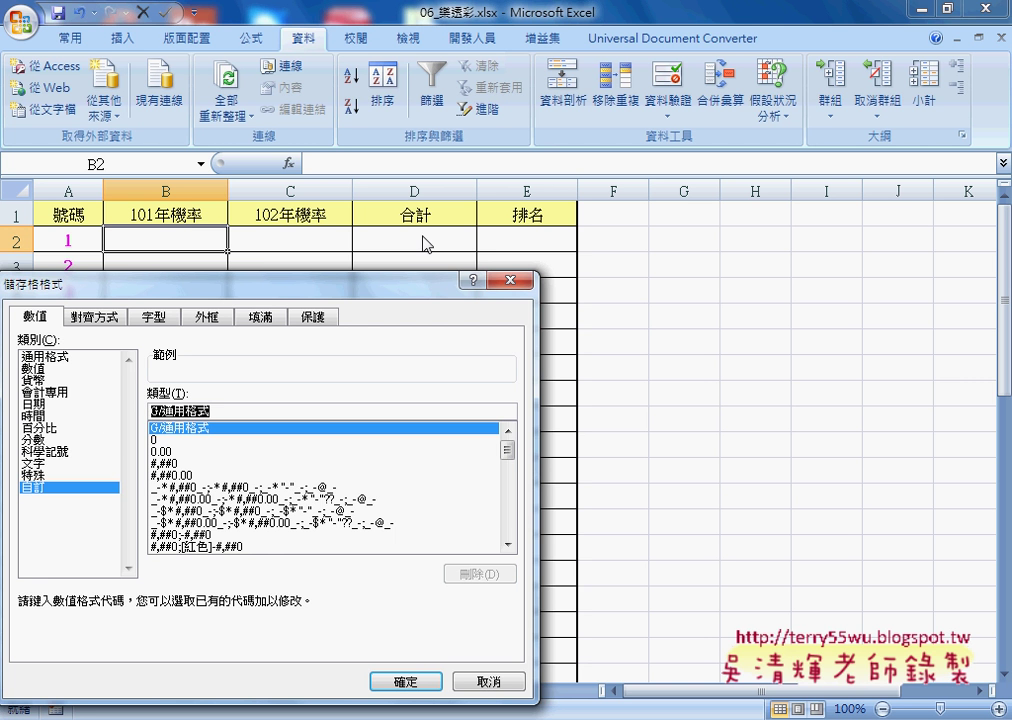
left_click(516, 281)
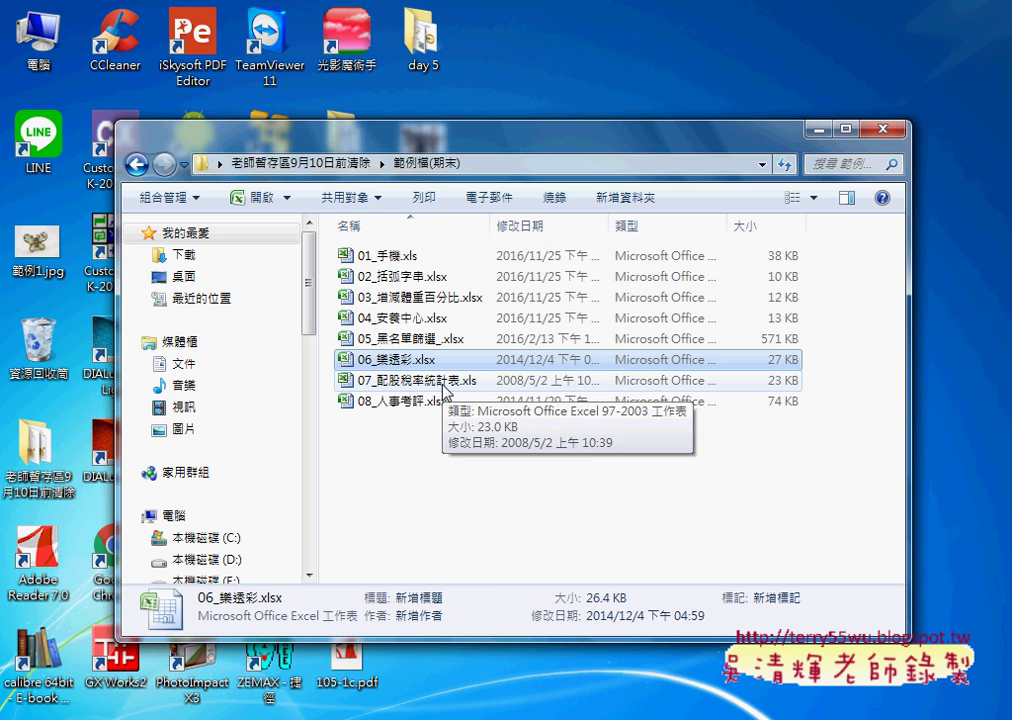
- Open 07_配股稅率統計表.xls and delete all eight names in 名稱管理員, leaving the list empty
left_click(443, 388)
double_click(443, 388)
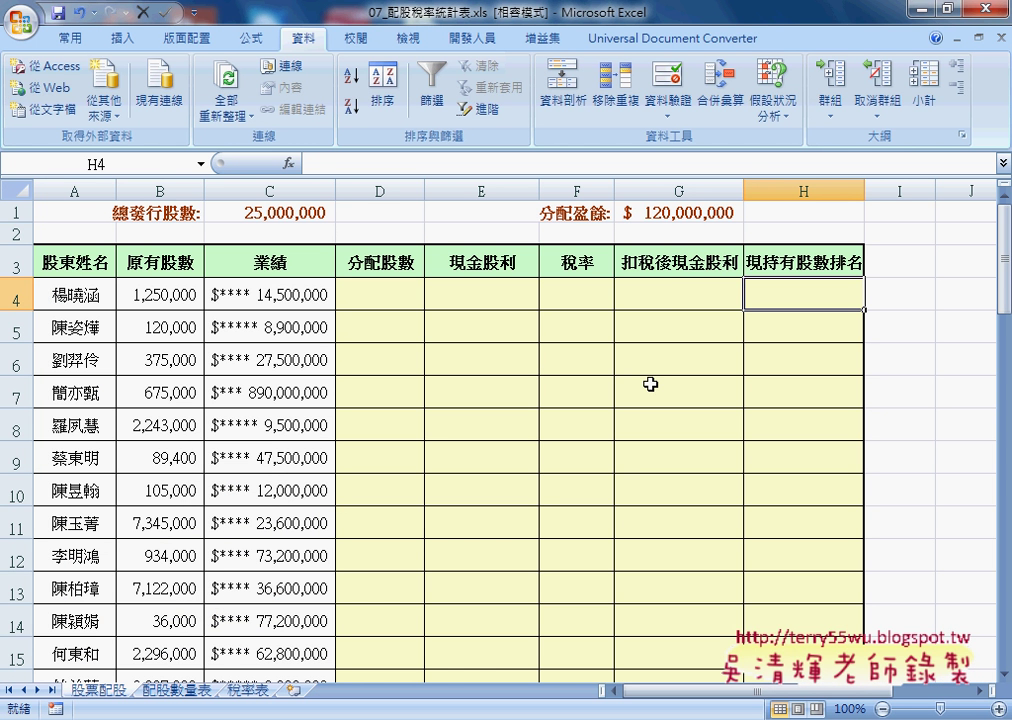
left_click(262, 41)
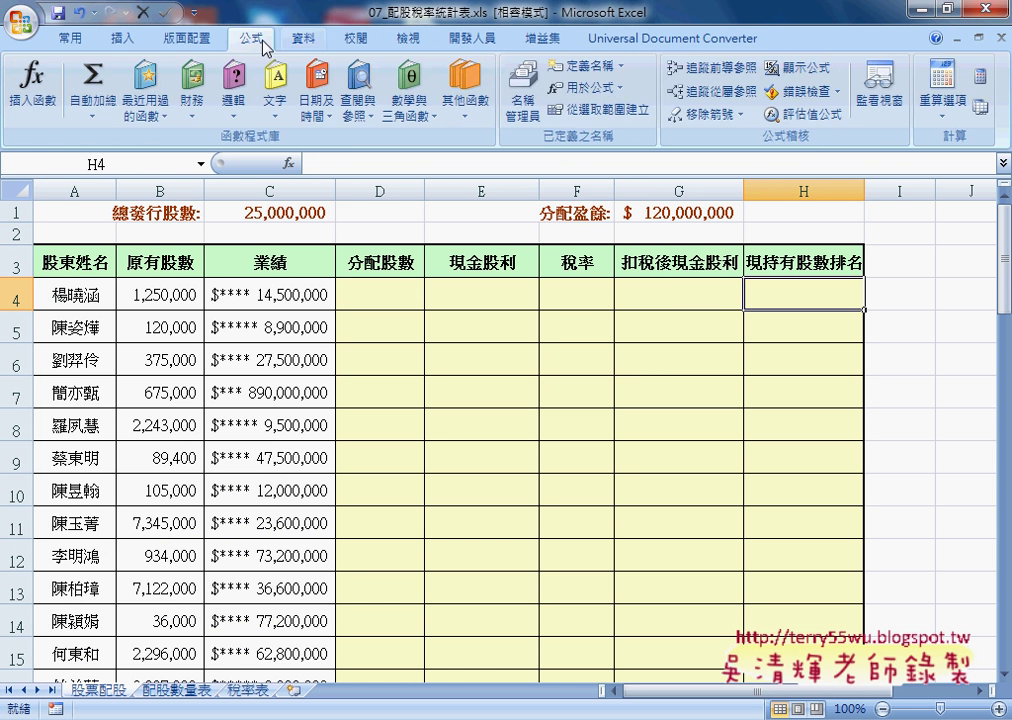
left_click(522, 96)
left_click_drag(422, 430, 322, 222)
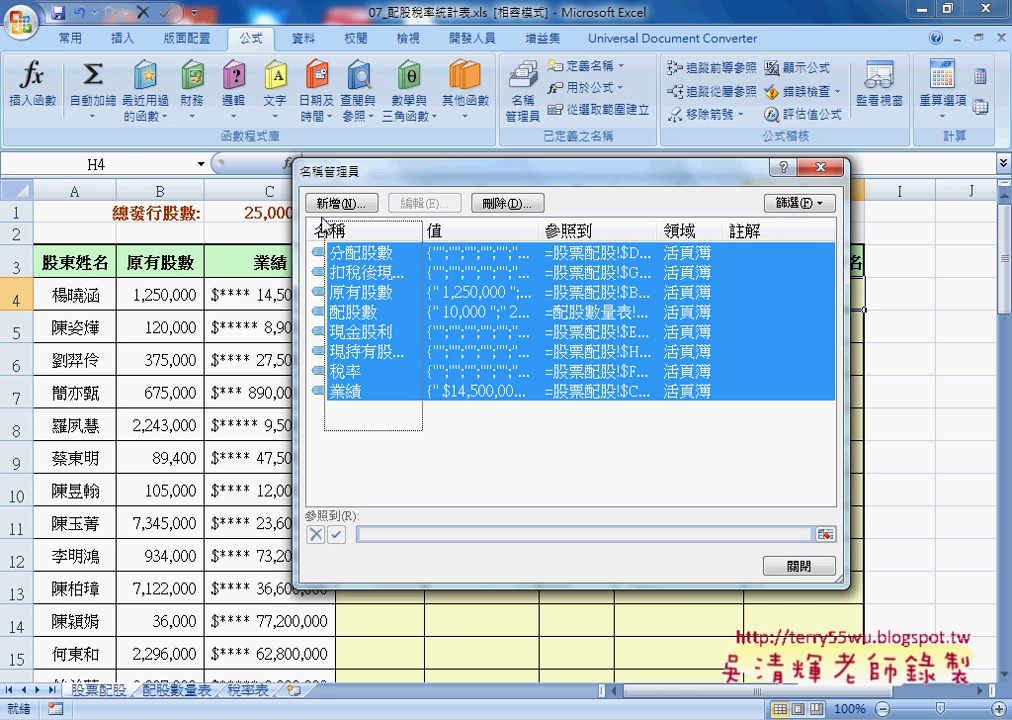
key("Delete")
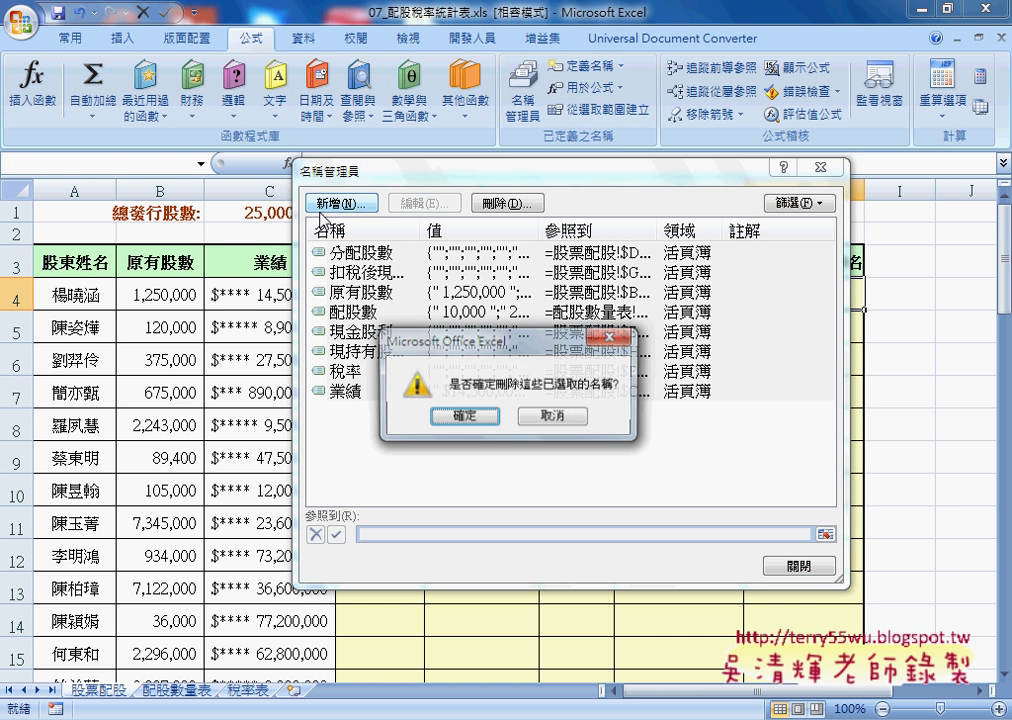
left_click(462, 416)
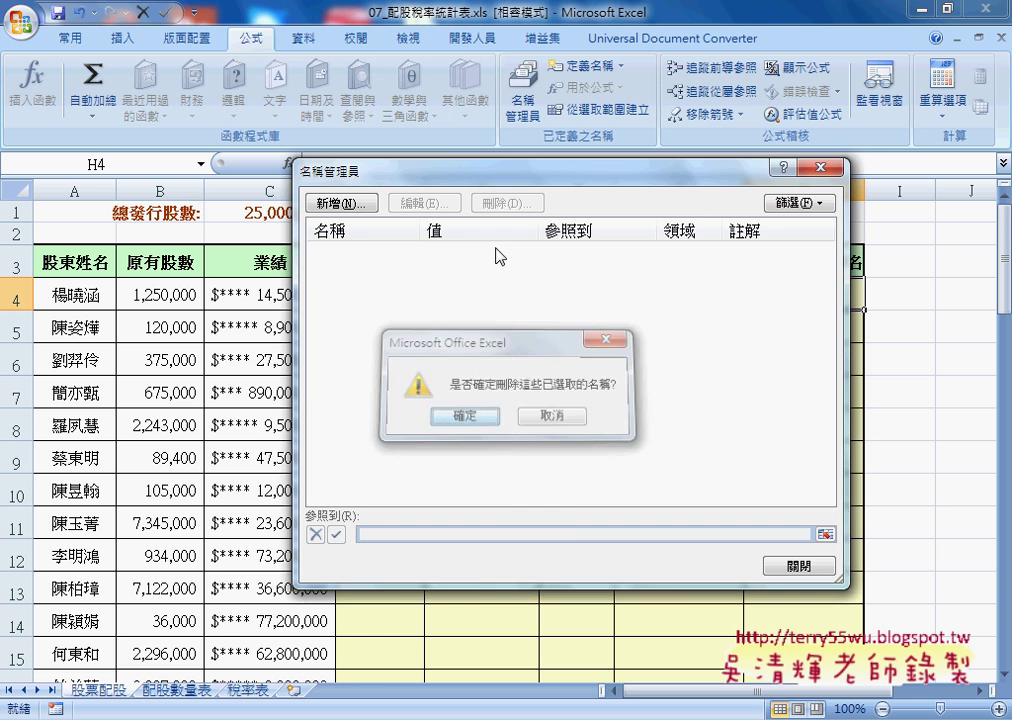
left_click_drag(492, 172, 414, 299)
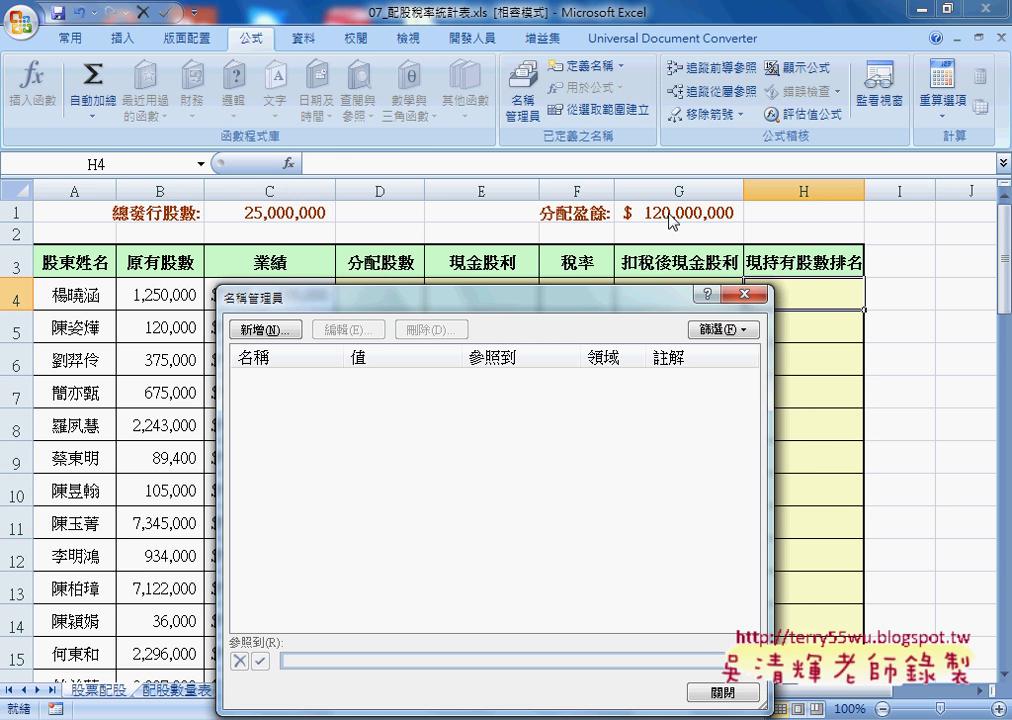
left_click(752, 295)
- Review the 配股數量表 table A2:C7 and 稅率表 brackets B1:E3, then check D4 and H4 on 股票配股
left_click(177, 690)
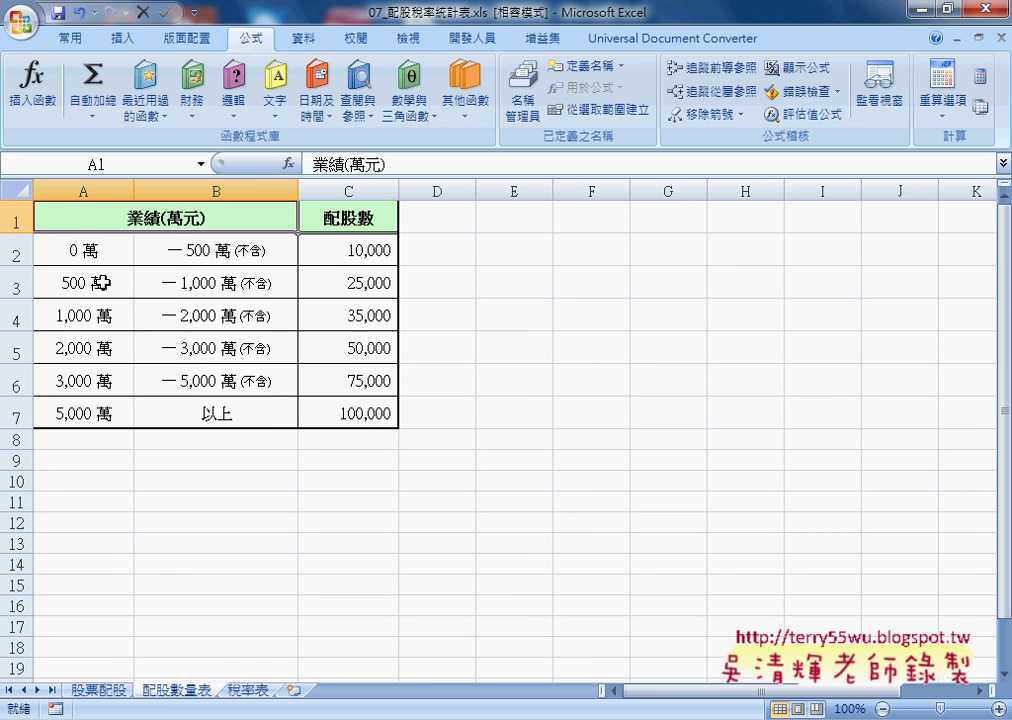
left_click_drag(85, 250, 355, 422)
left_click(238, 690)
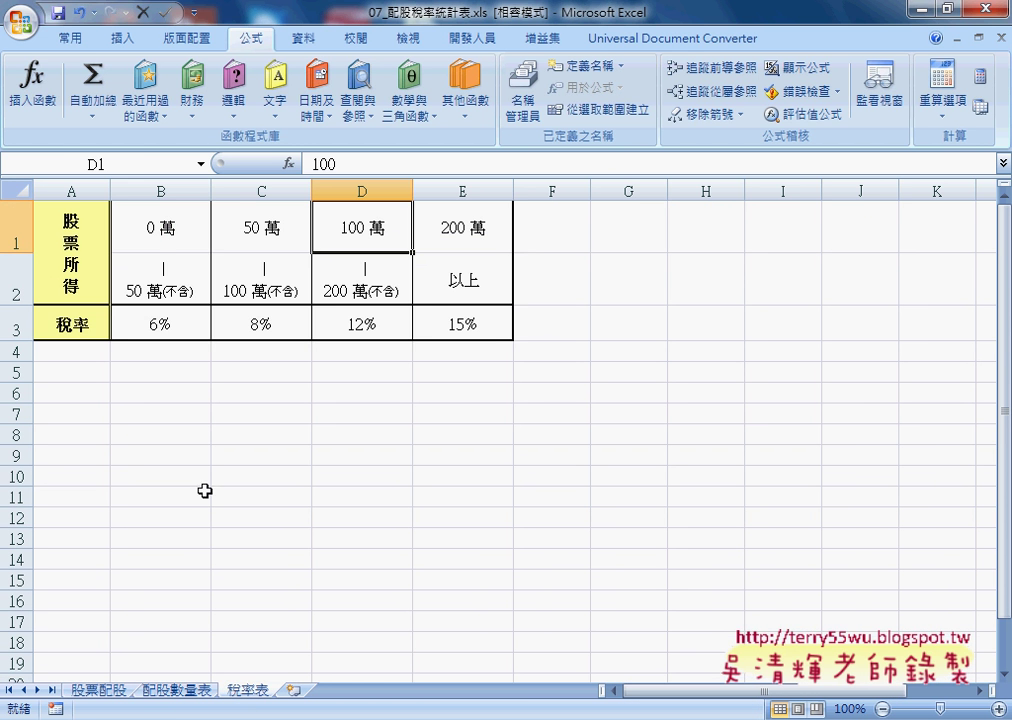
left_click_drag(149, 240, 446, 327)
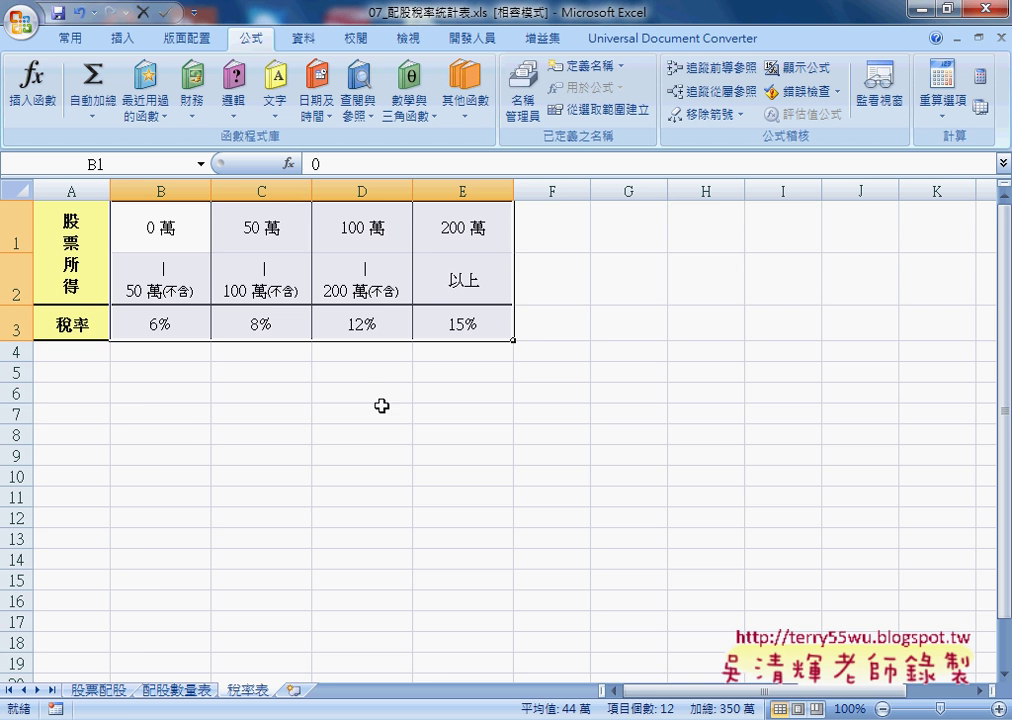
left_click(98, 690)
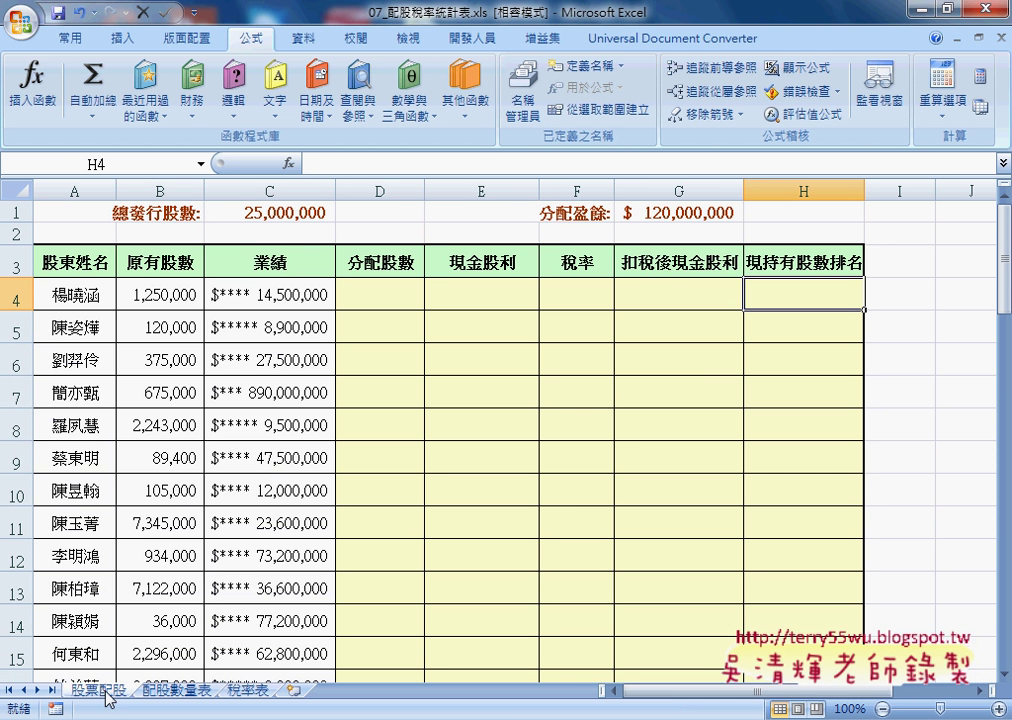
left_click(373, 292)
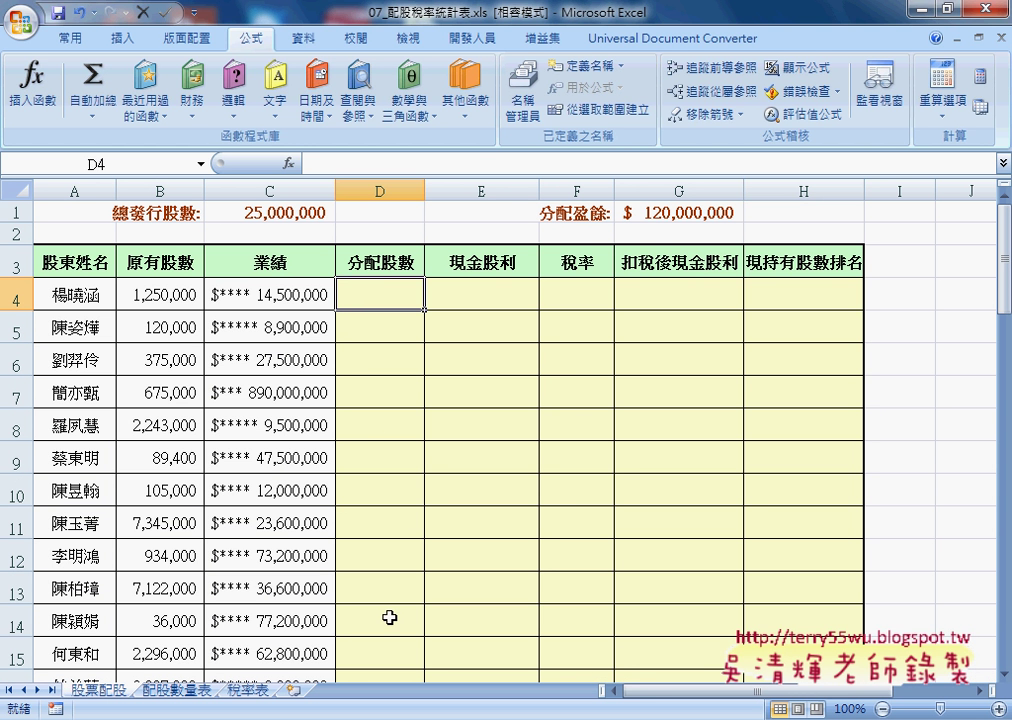
left_click(816, 295)
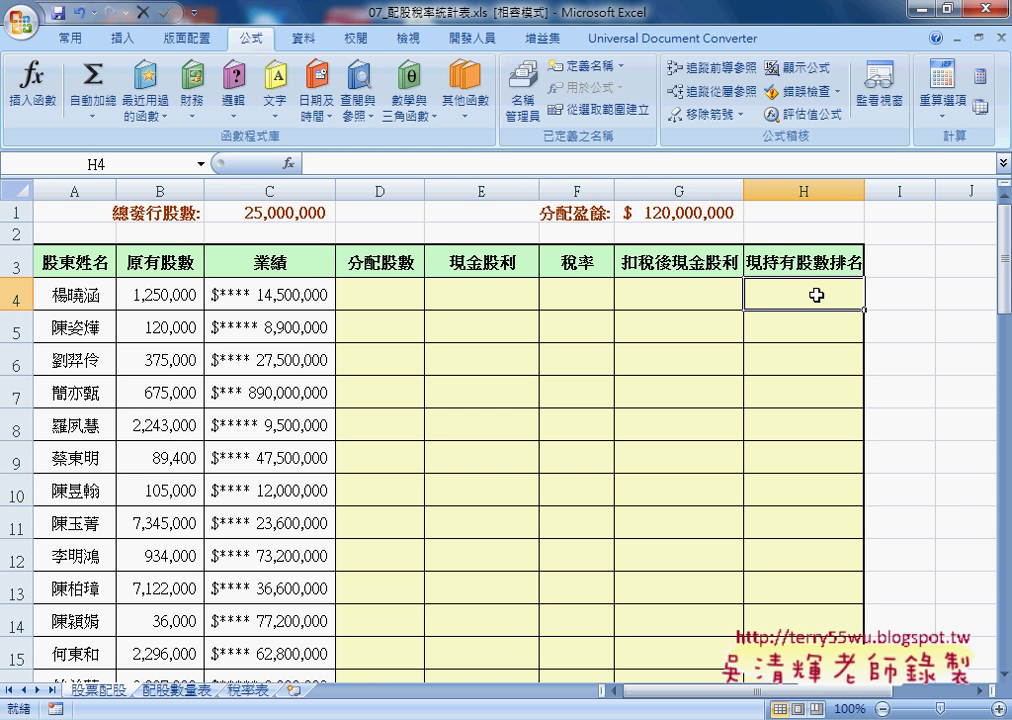
- Minimize Excel to reveal the desktop
left_click(916, 14)
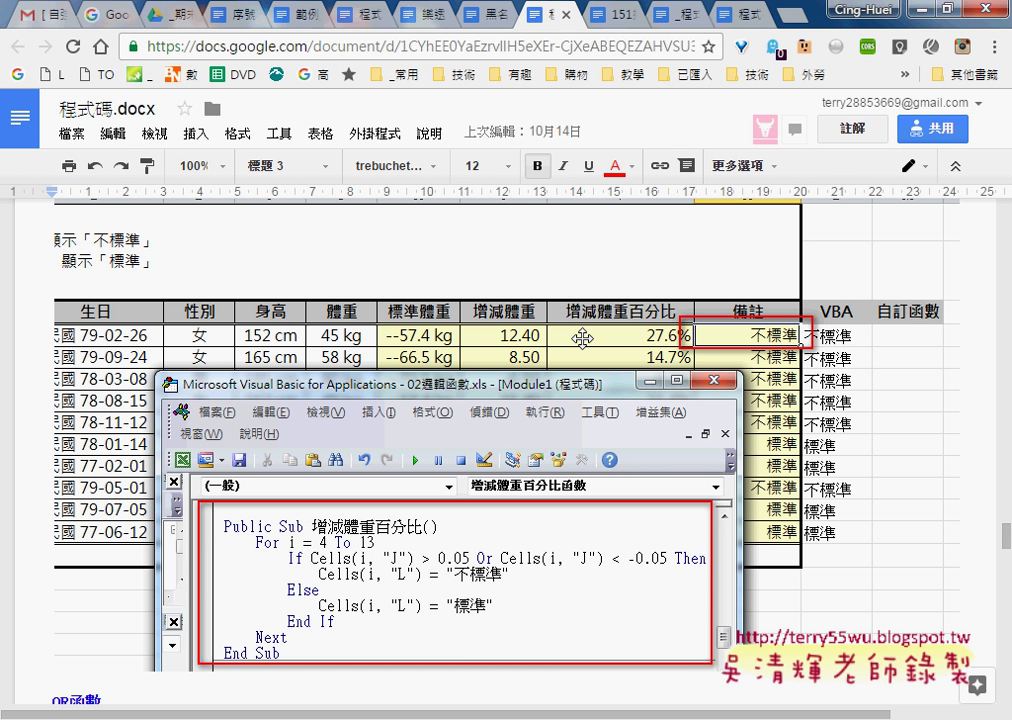
- In Google Drive, go up to the course folder and open its DEL subfolder
left_click(171, 22)
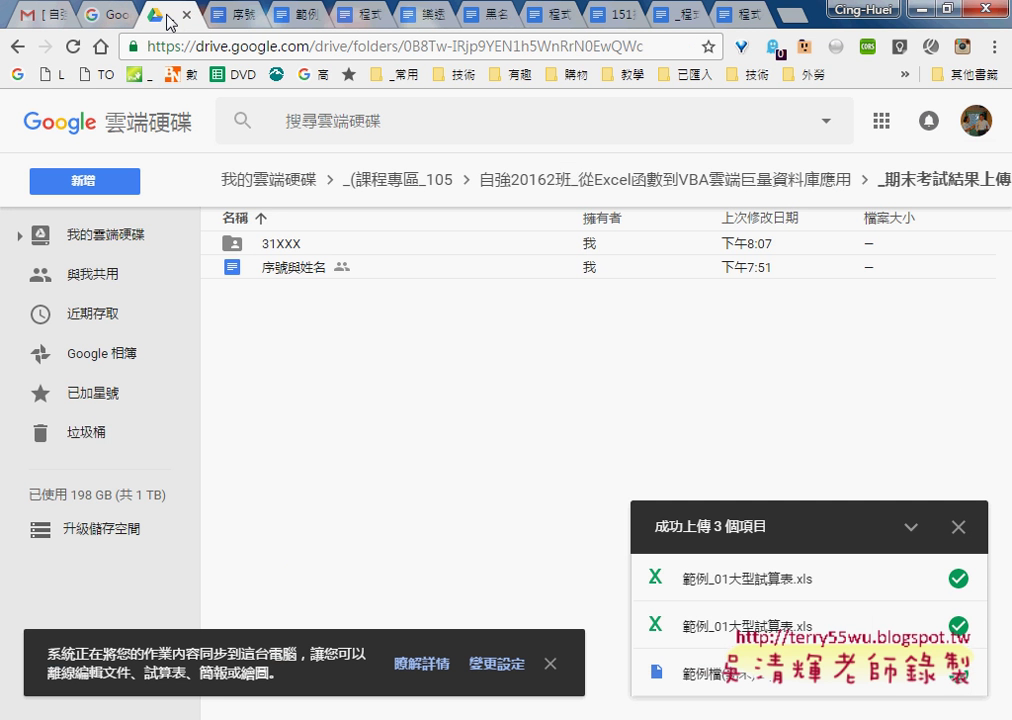
left_click(725, 190)
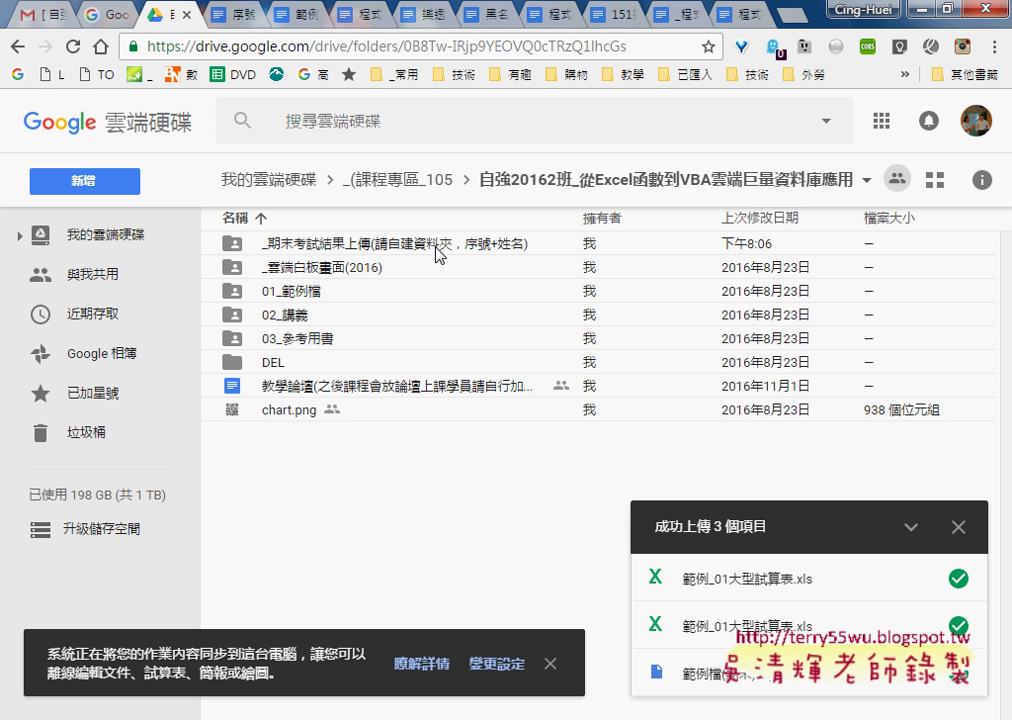
left_click(348, 367)
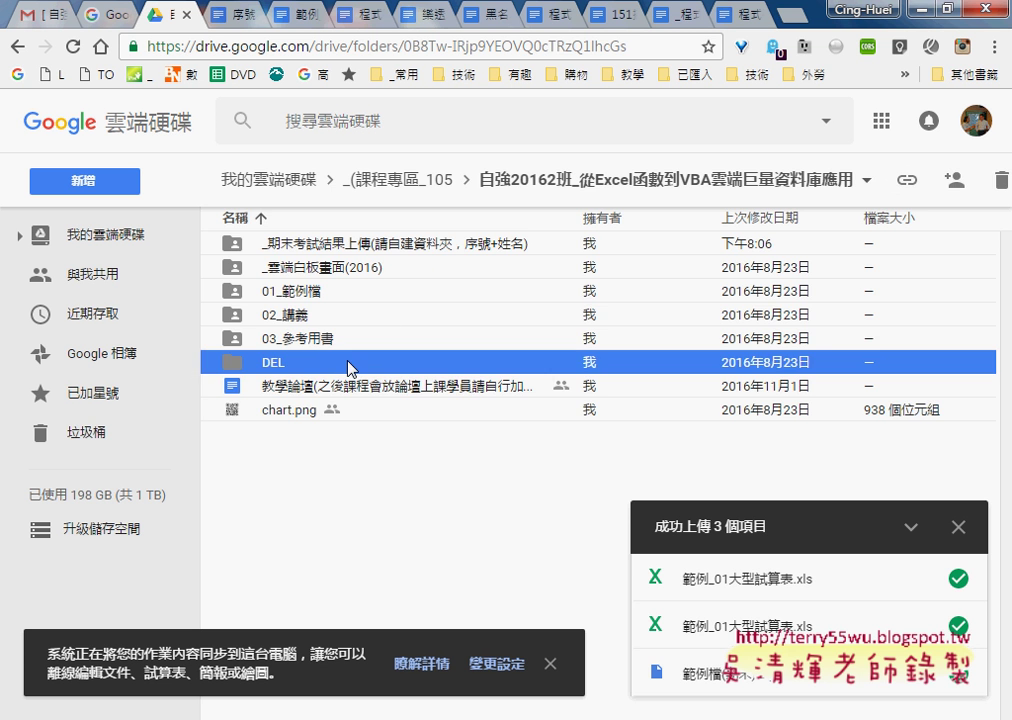
double_click(348, 367)
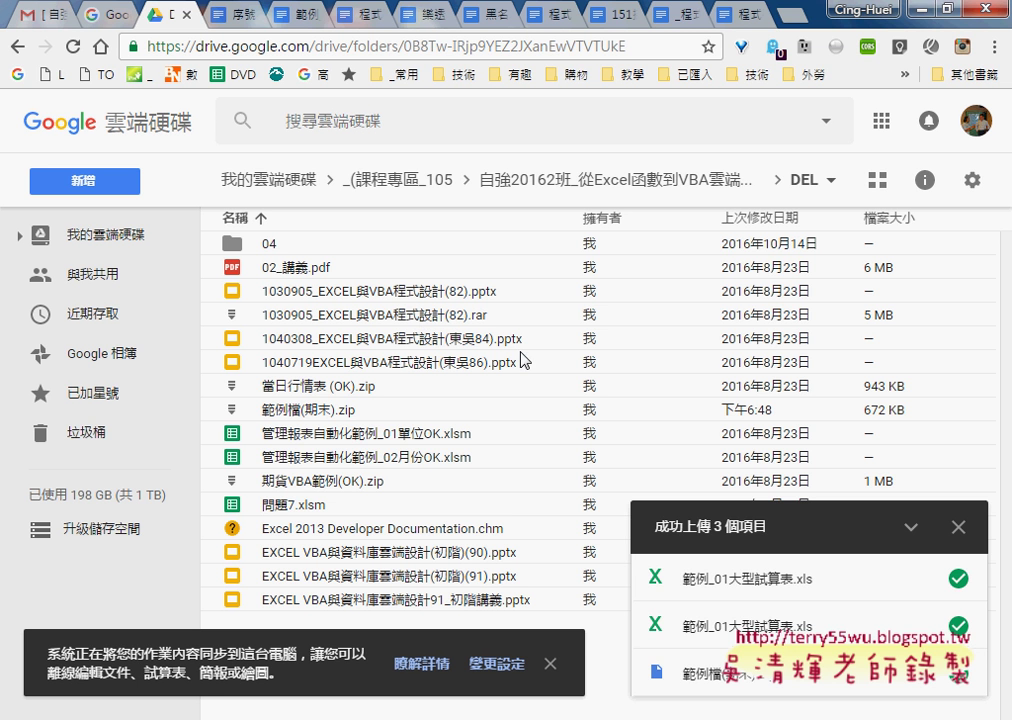
left_click(910, 527)
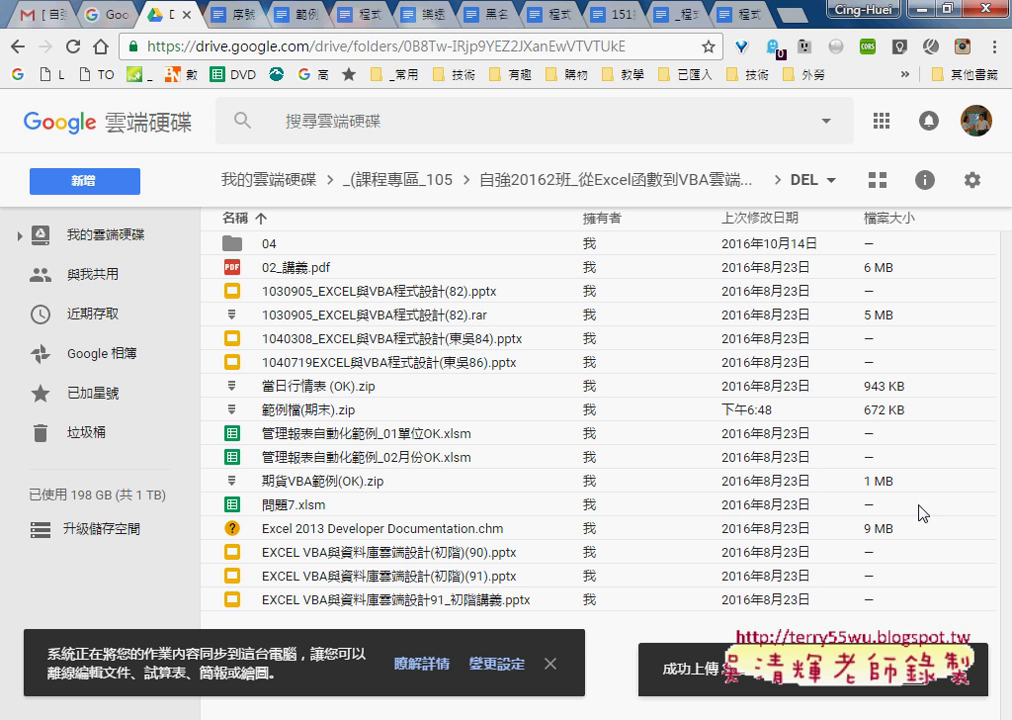
- Sort DEL by 上次修改日期 and move 範例檔(期末).zip into the parent course folder
left_click(766, 220)
left_click(766, 258)
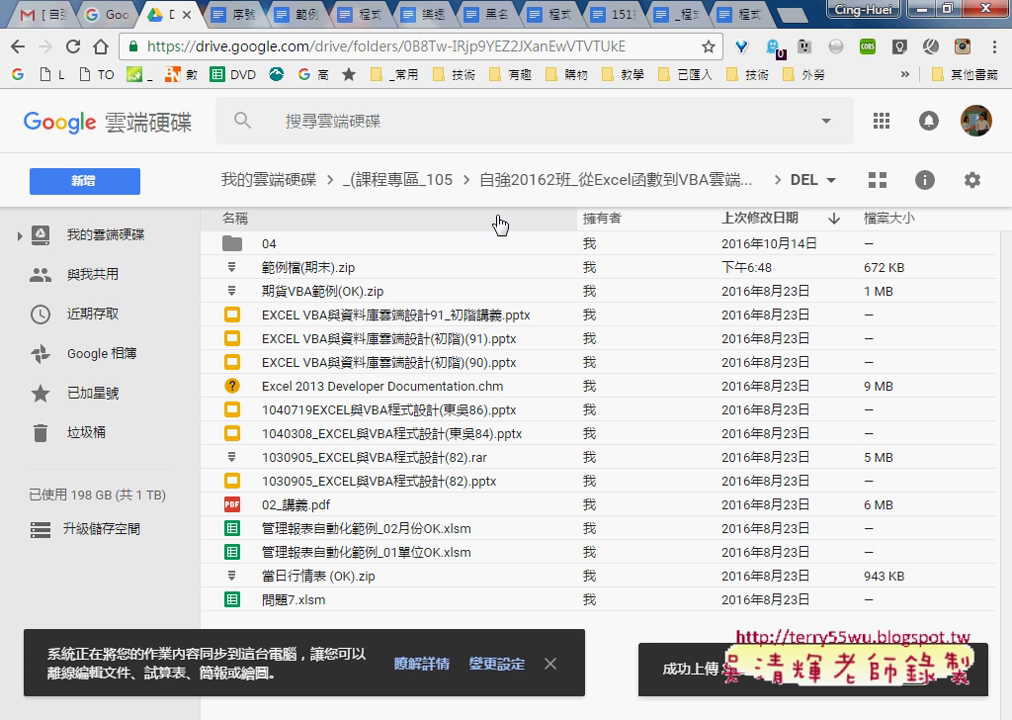
left_click(376, 272)
left_click_drag(376, 276, 560, 226)
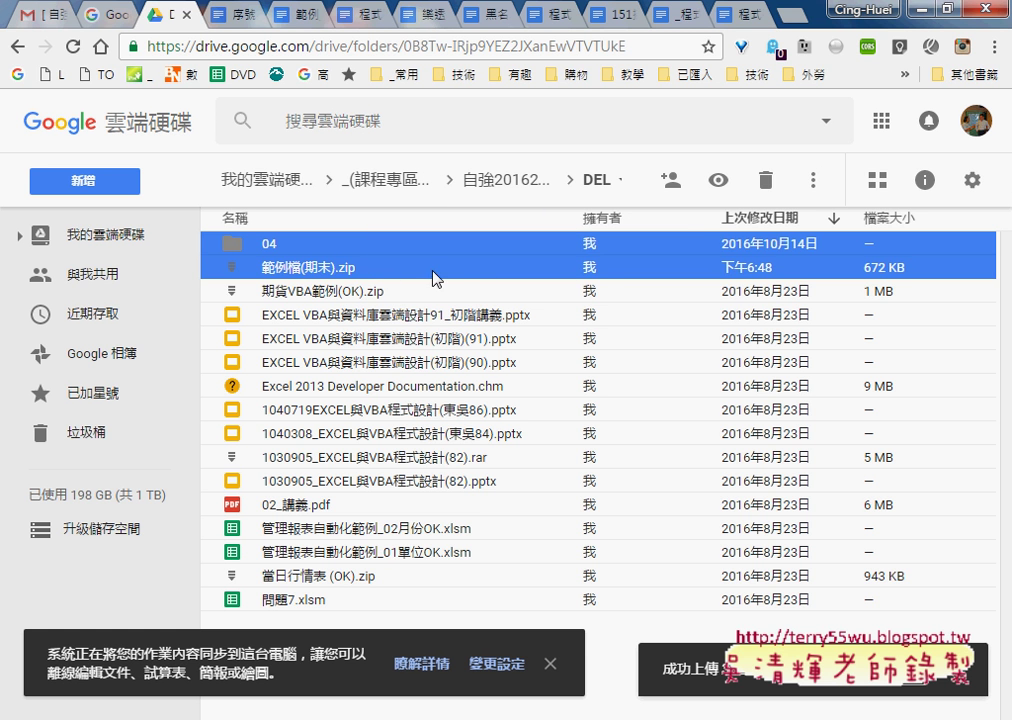
mouse_move(436, 276)
left_mouse_down()
mouse_move(600, 213)
mouse_move(508, 190)
left_mouse_up()
left_click(750, 466)
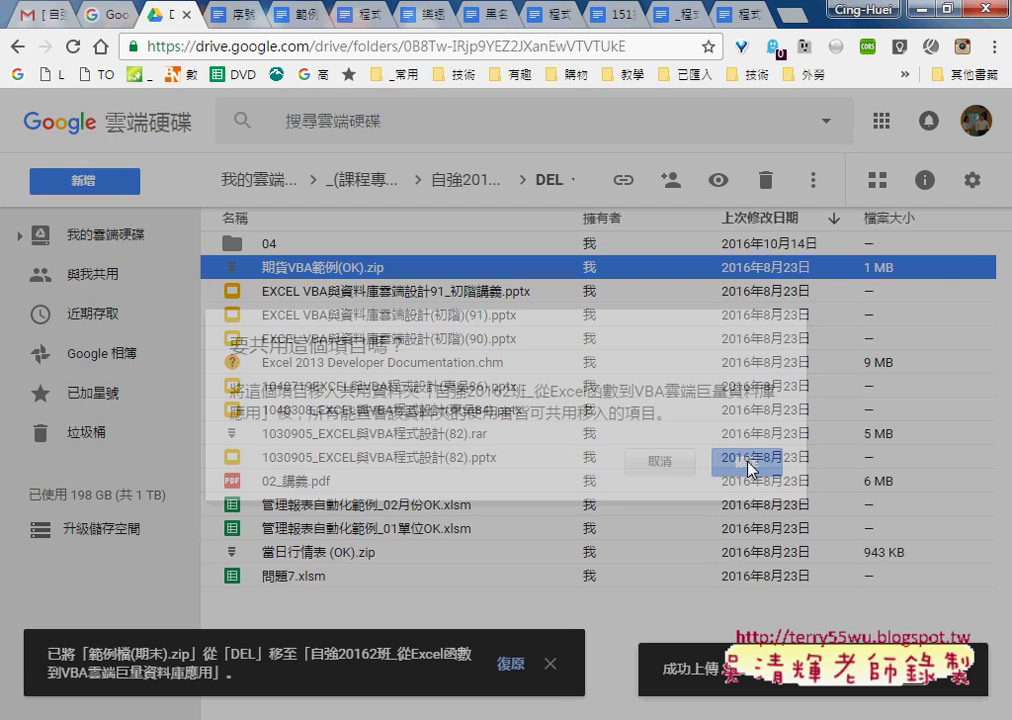